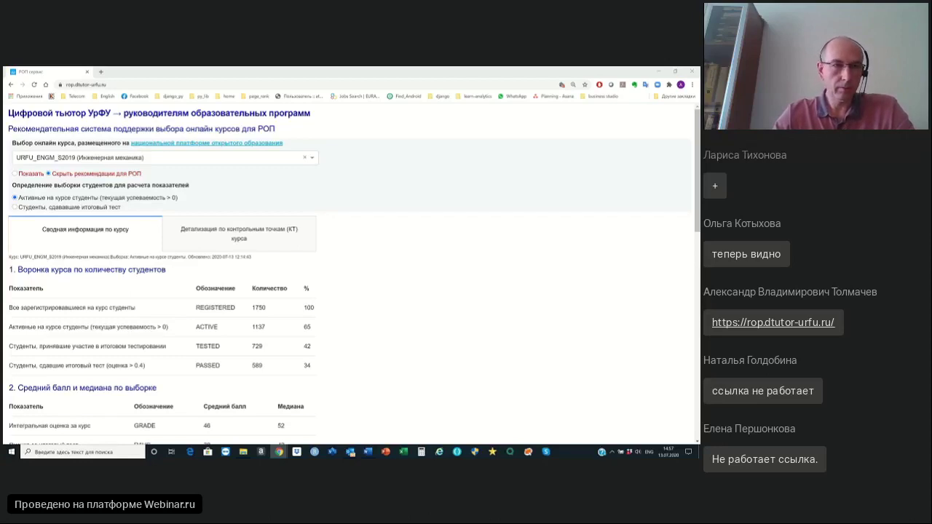
- Reload the page and look through the list of available online courses without changing the selected one
left_click(33, 85)
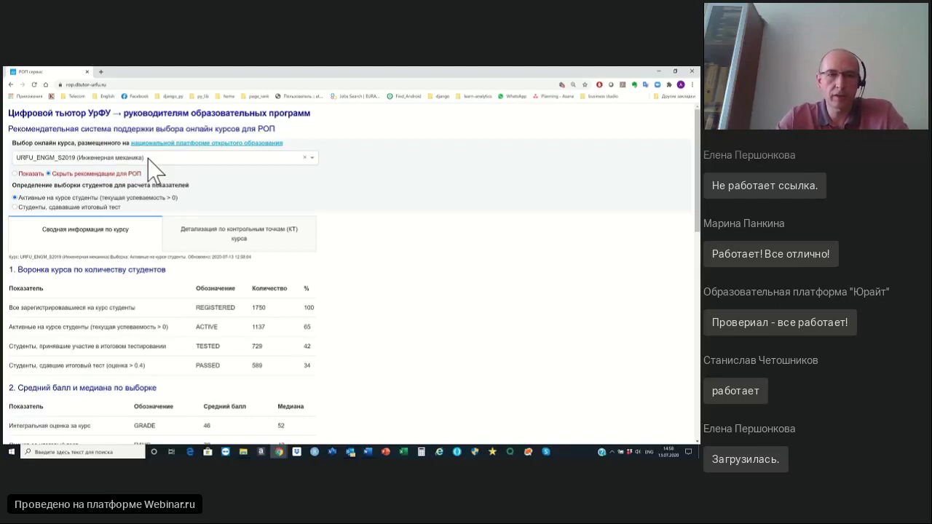
left_click(313, 159)
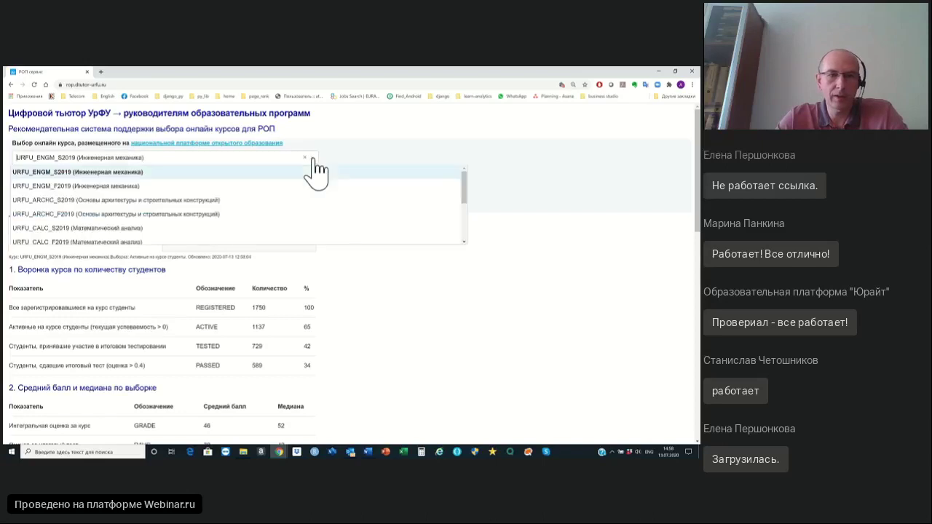
scroll(323, 204, "down", 3)
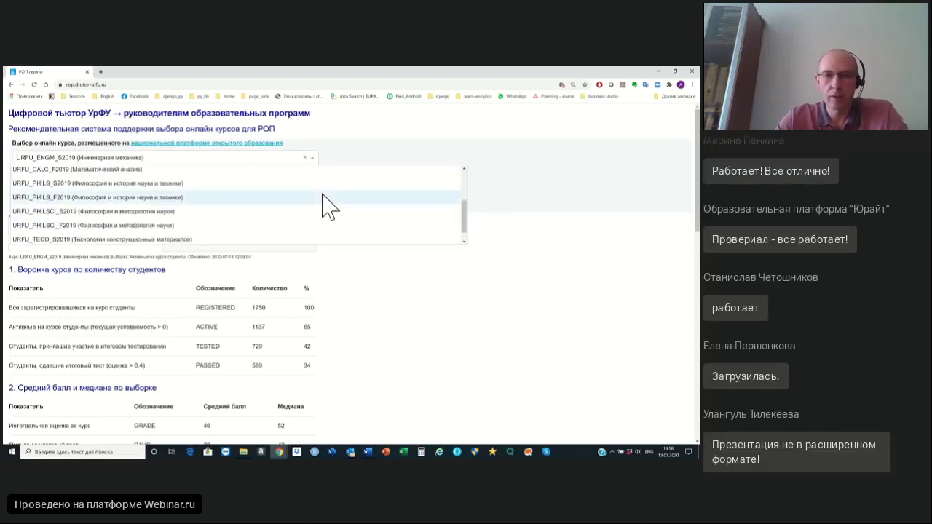
left_click(512, 260)
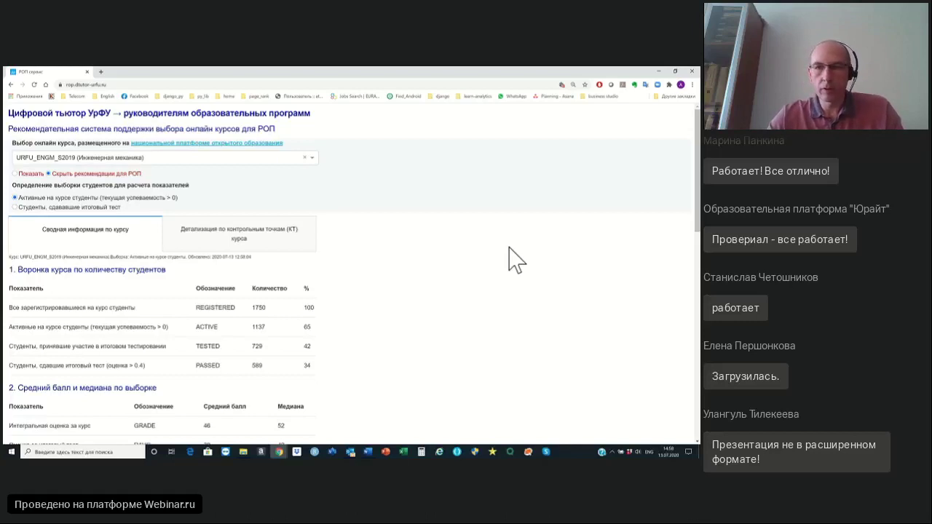
- Enlarge the page display to a browser zoom of 125%
left_click(692, 86)
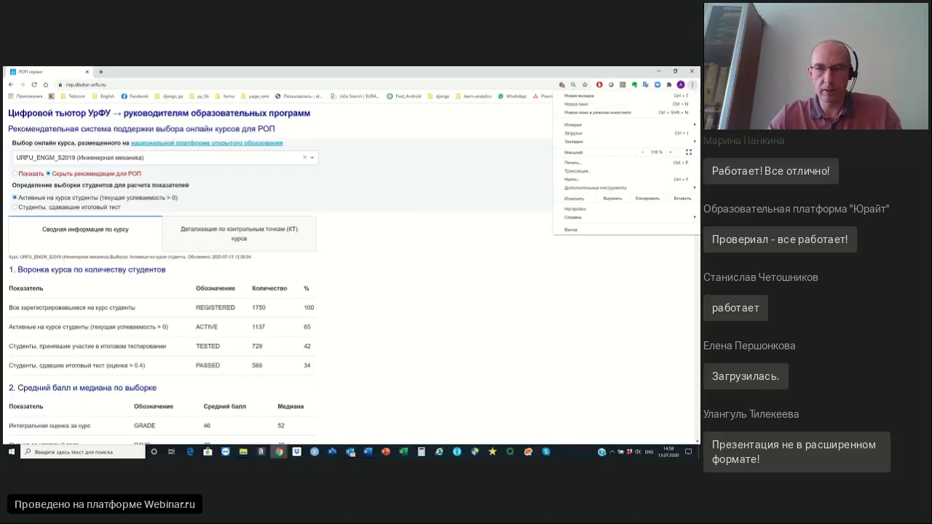
left_click(670, 152)
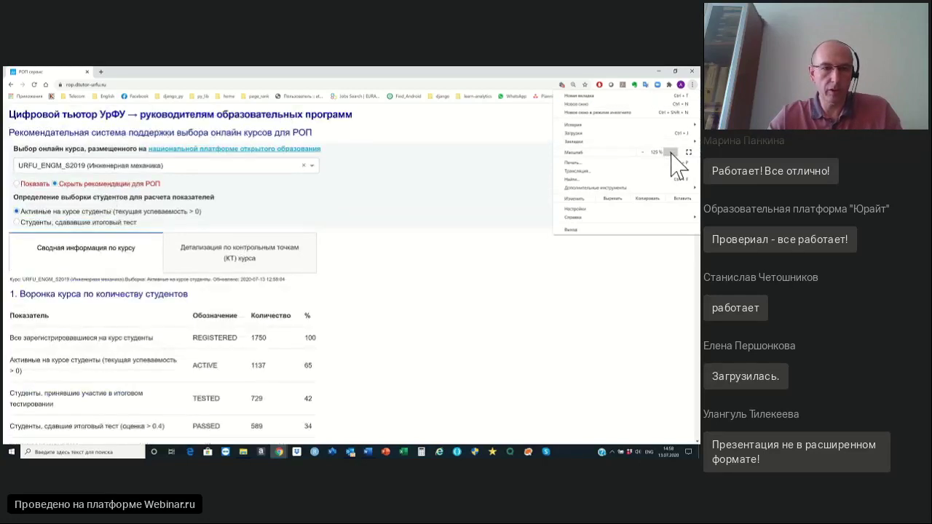
left_click(670, 153)
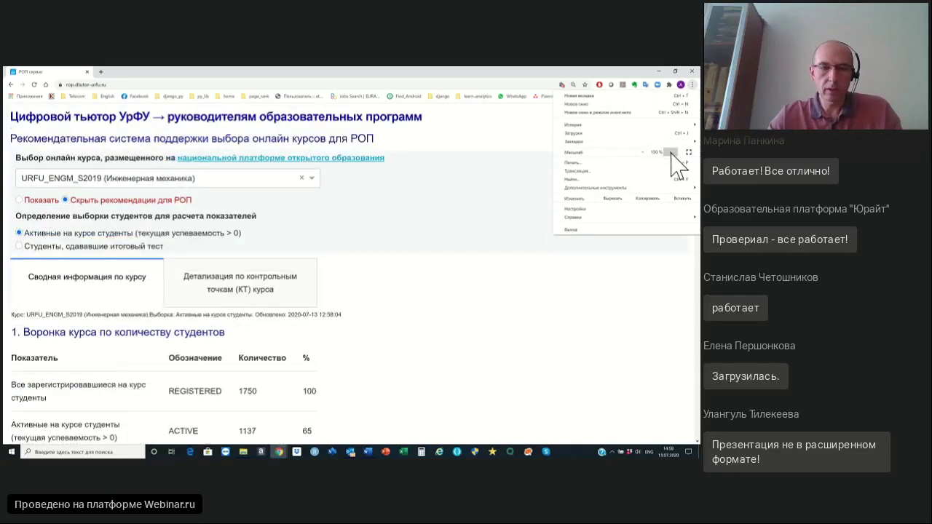
left_click(642, 153)
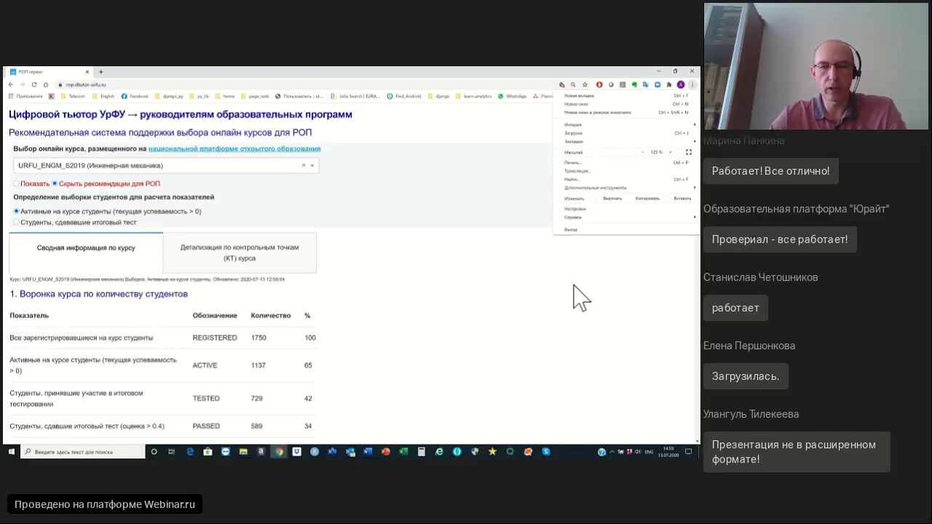
left_click(565, 293)
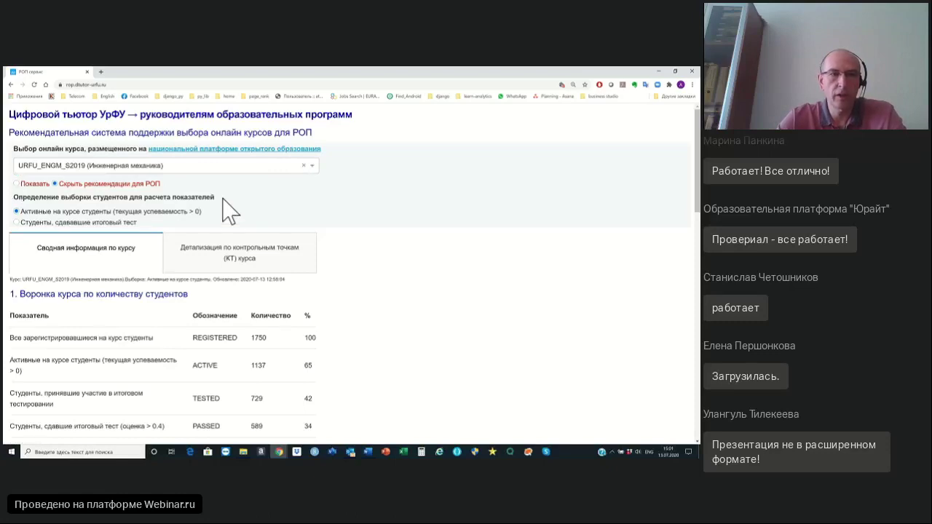
- Search the course list for "Фил" without picking a match, and set the course back to URFU_ENGM_S2019 (Инженерная механика)
left_click(315, 176)
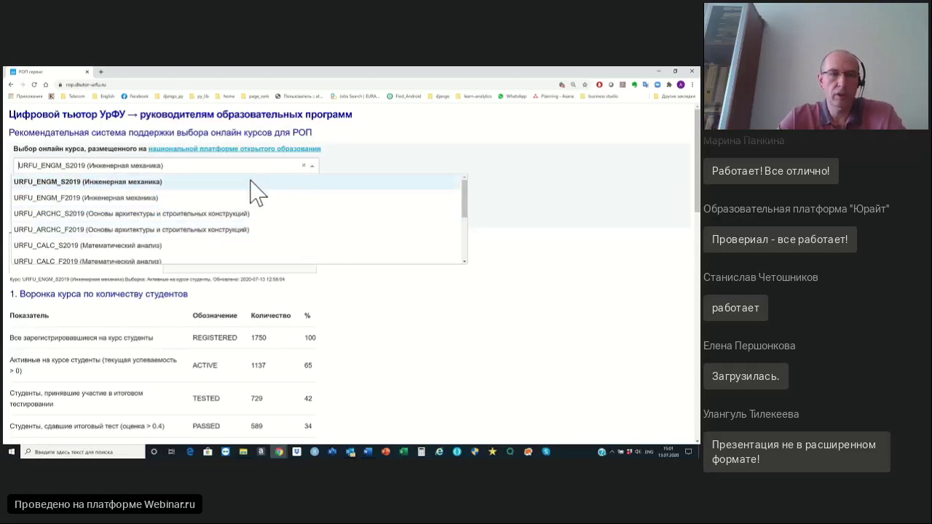
left_click(304, 165)
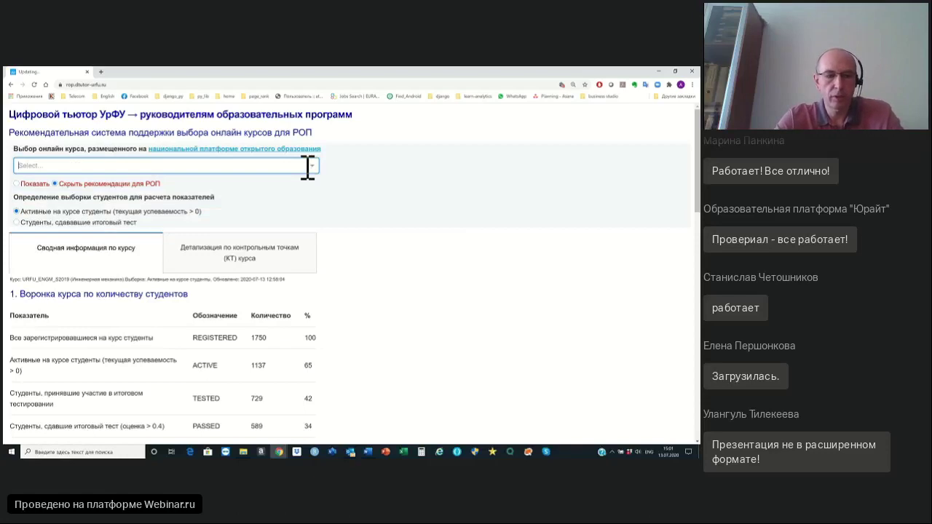
type("Фил")
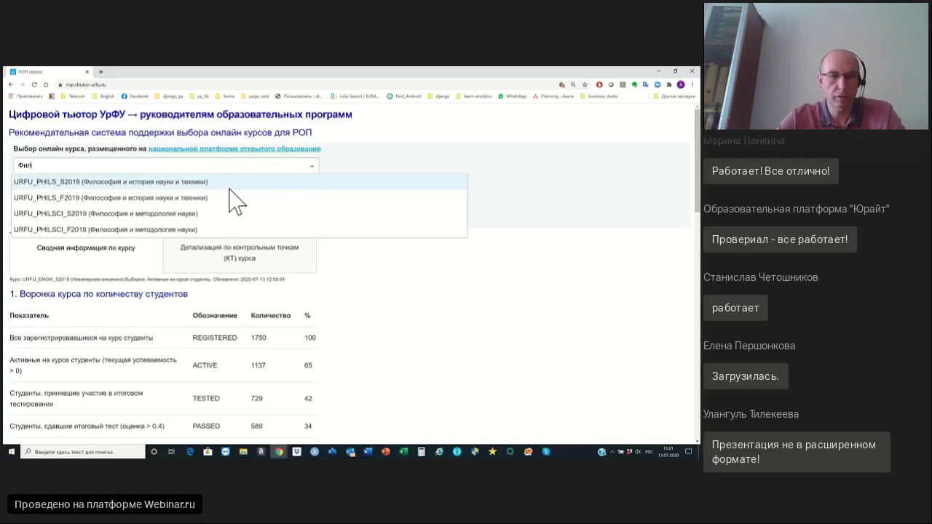
left_click(410, 322)
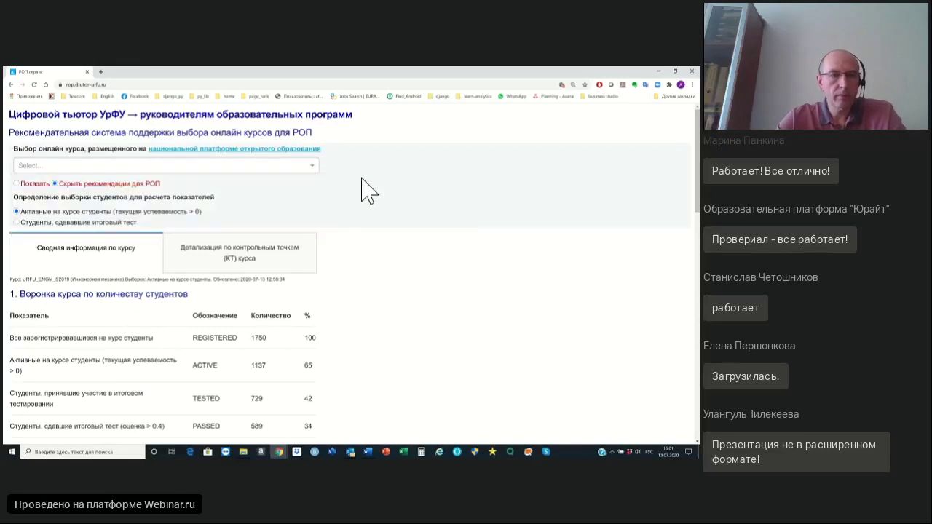
left_click(313, 166)
left_click(139, 182)
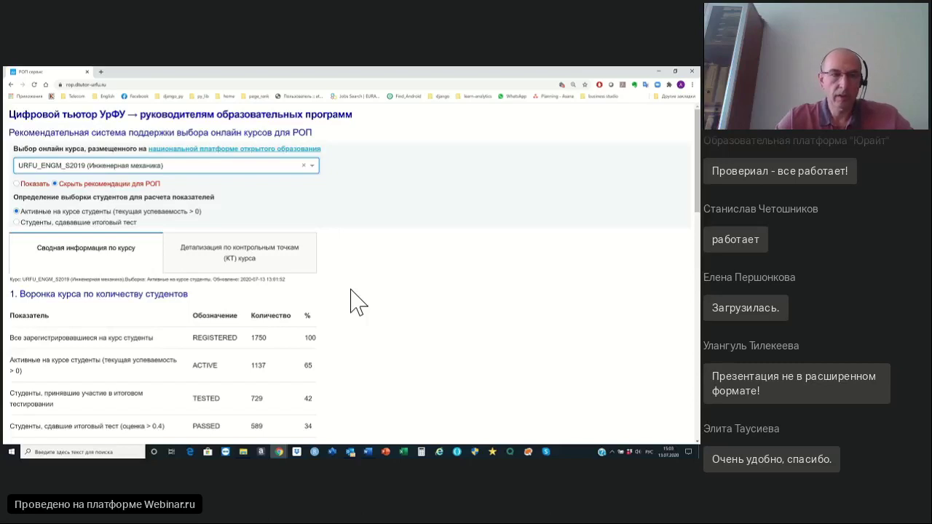
- Examine the student funnel, the average and median scores, and the GRADE/RAVG/TAVG frequency chart in the course summary
scroll(357, 301, "down", 2)
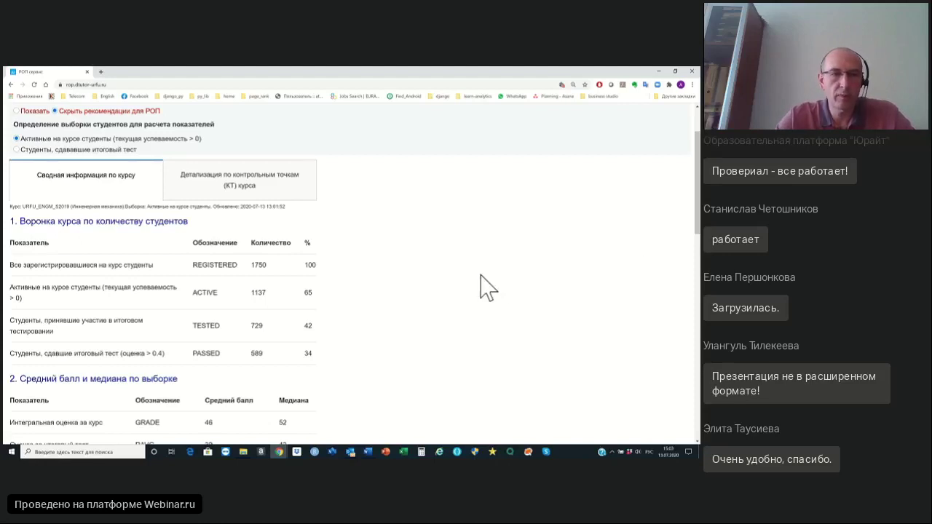
scroll(481, 284, "up", 1)
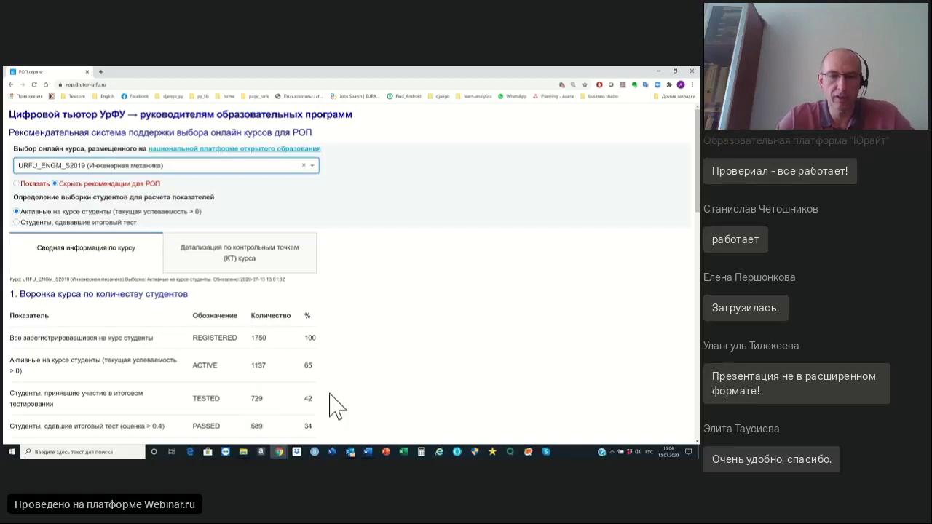
scroll(315, 335, "down", 1)
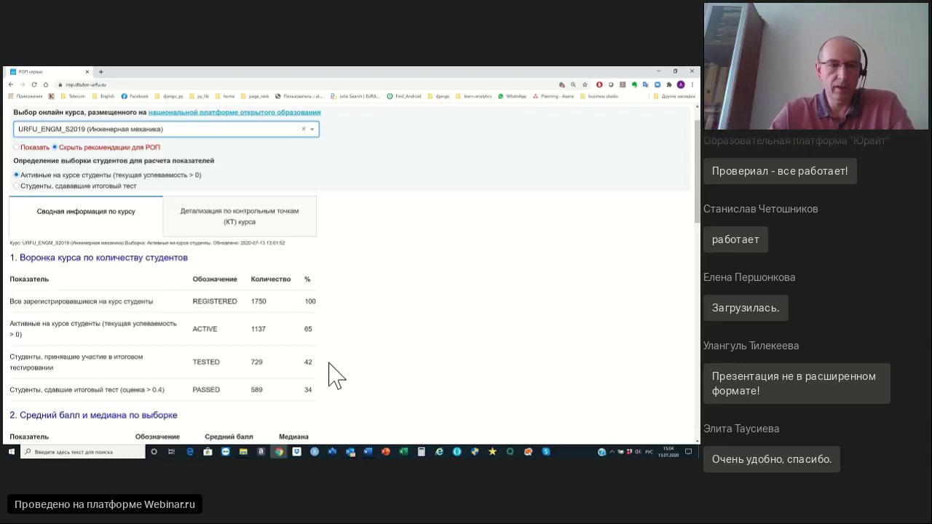
scroll(329, 364, "down", 4)
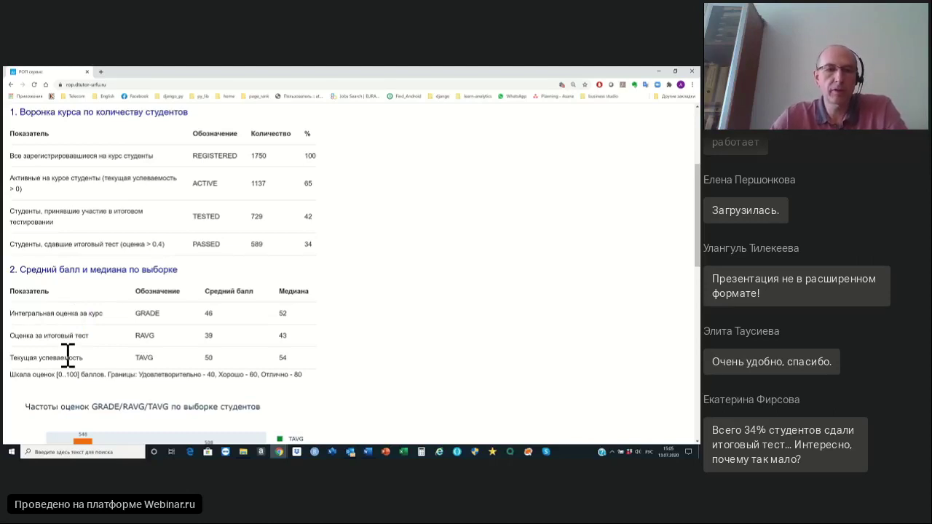
scroll(67, 355, "down", 4)
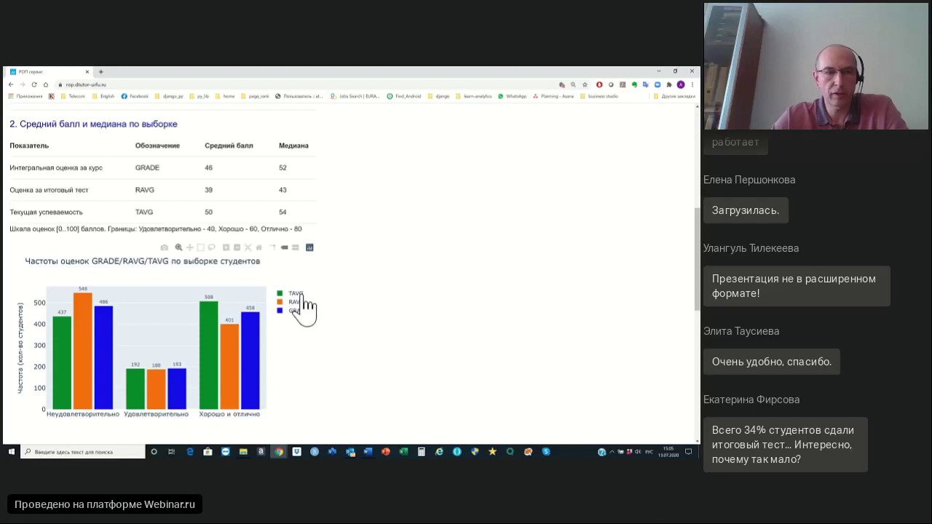
scroll(303, 298, "up", 5)
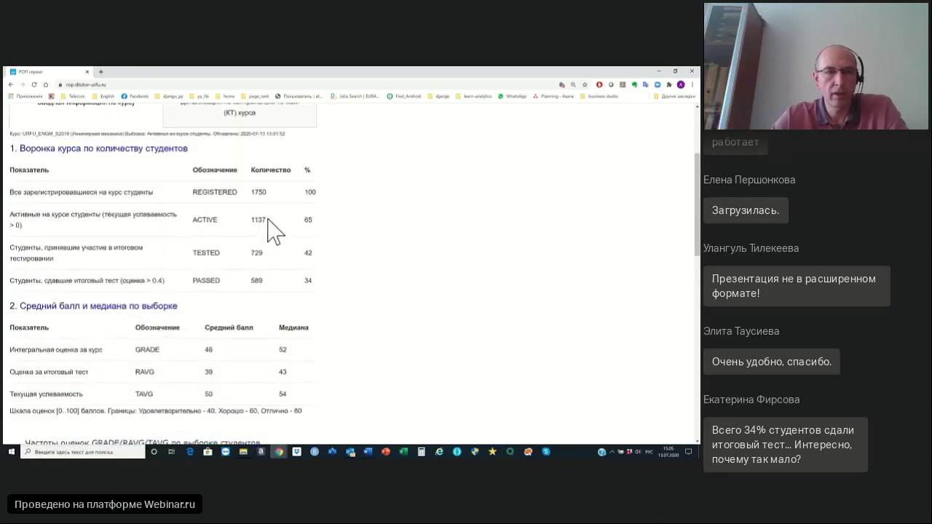
scroll(275, 231, "up", 3)
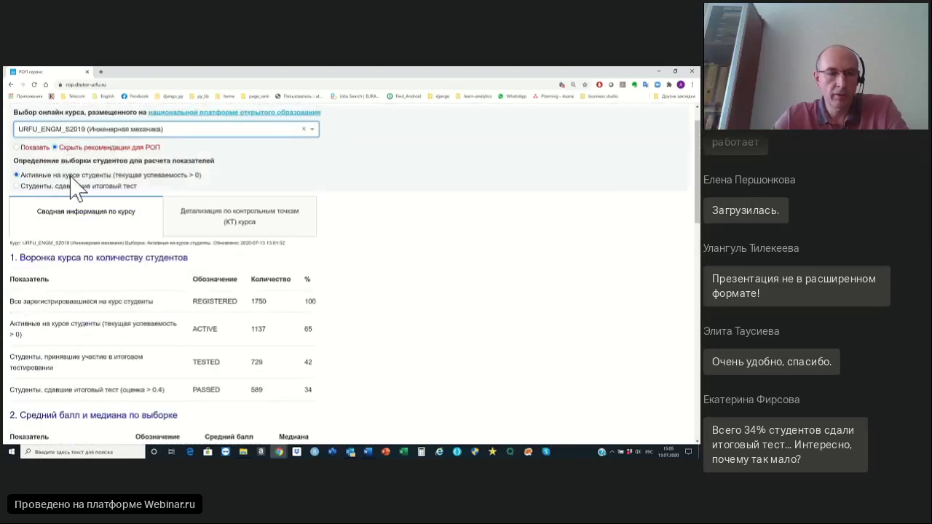
scroll(70, 175, "down", 9)
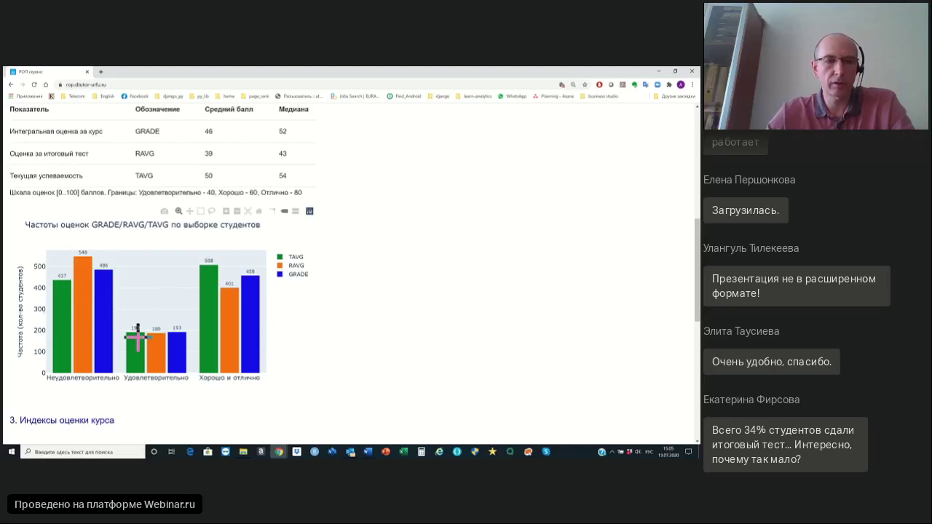
mouse_move(208, 309)
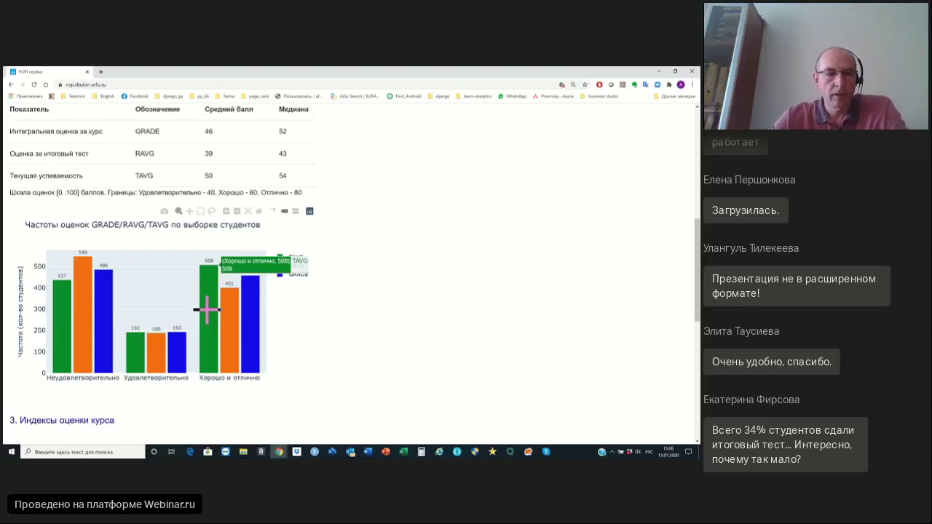
- Examine the three course evaluation indices in section 3 and read their descriptions
scroll(207, 309, "down", 5)
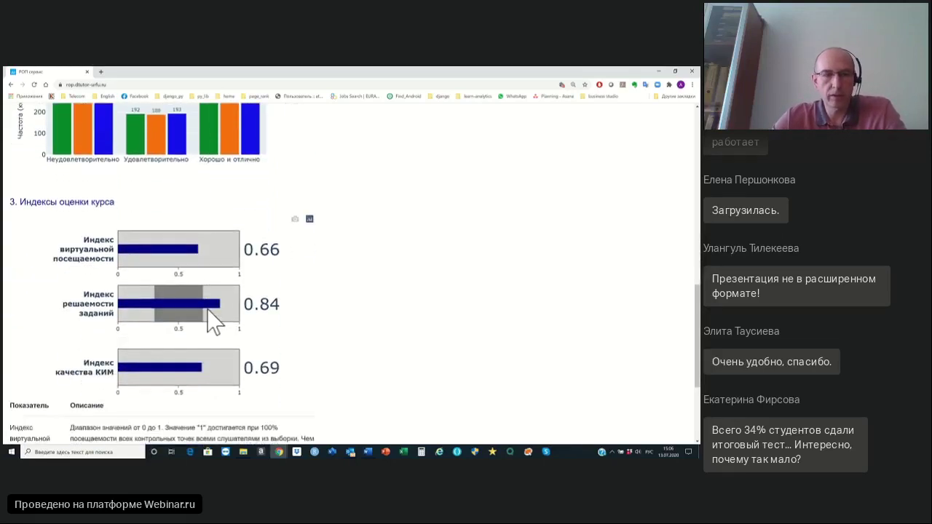
scroll(211, 319, "down", 1)
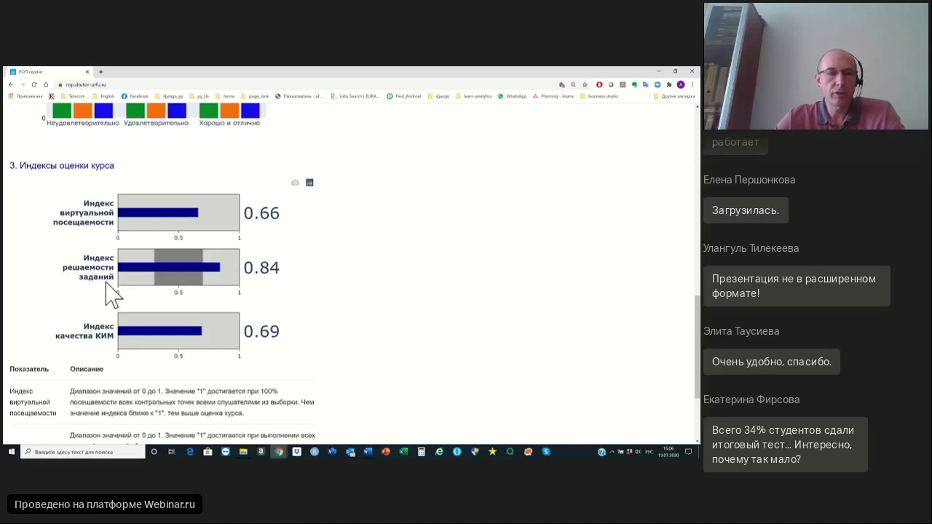
scroll(109, 291, "down", 4)
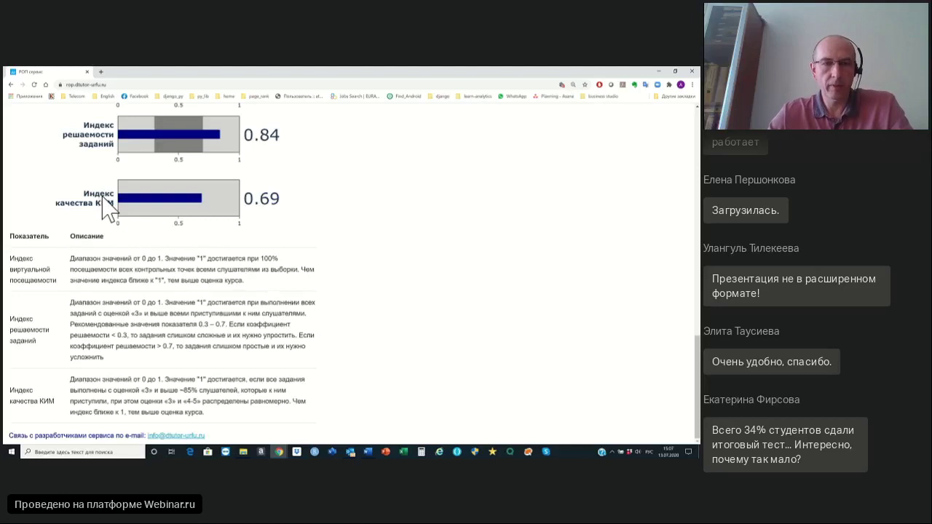
scroll(105, 202, "up", 1)
scroll(102, 196, "up", 4)
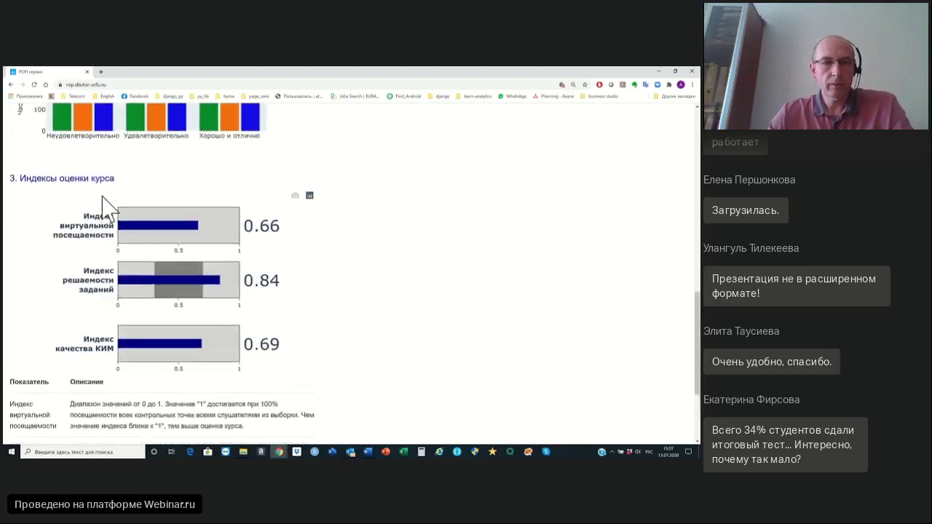
- Open the course's checkpoint details and examine the histogram of the virtual attendance index A(i)
scroll(105, 208, "up", 10)
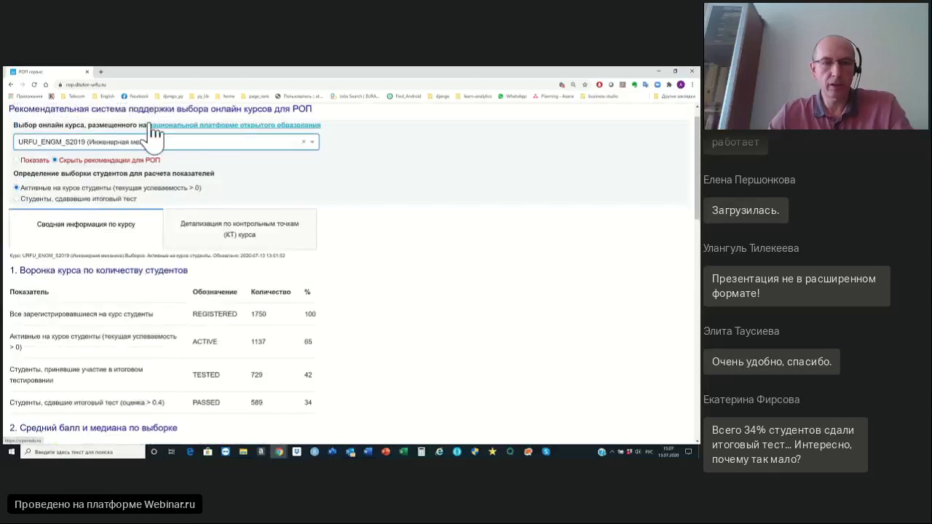
left_click(228, 233)
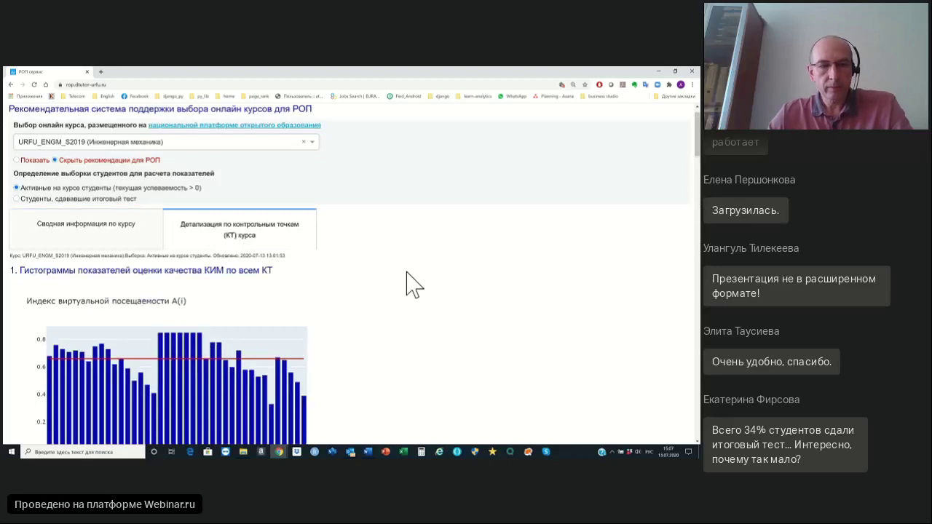
scroll(412, 285, "down", 2)
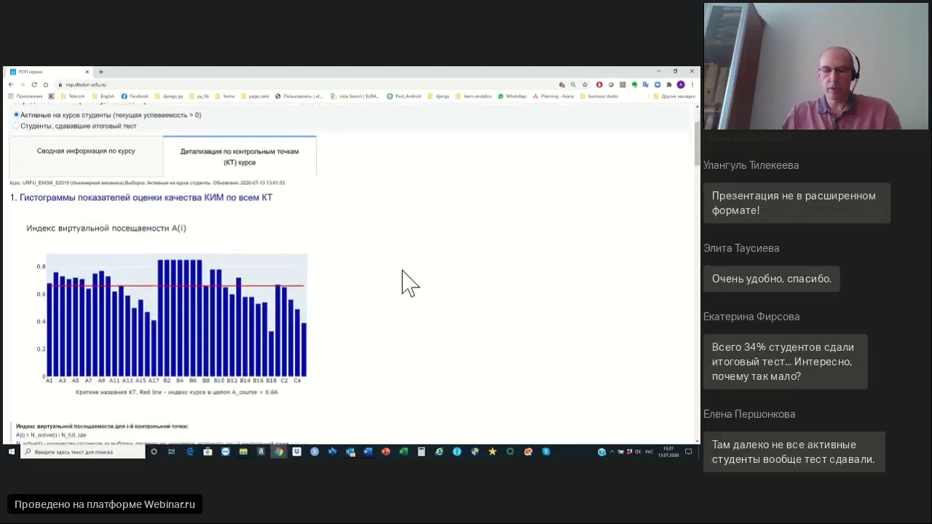
scroll(409, 284, "down", 1)
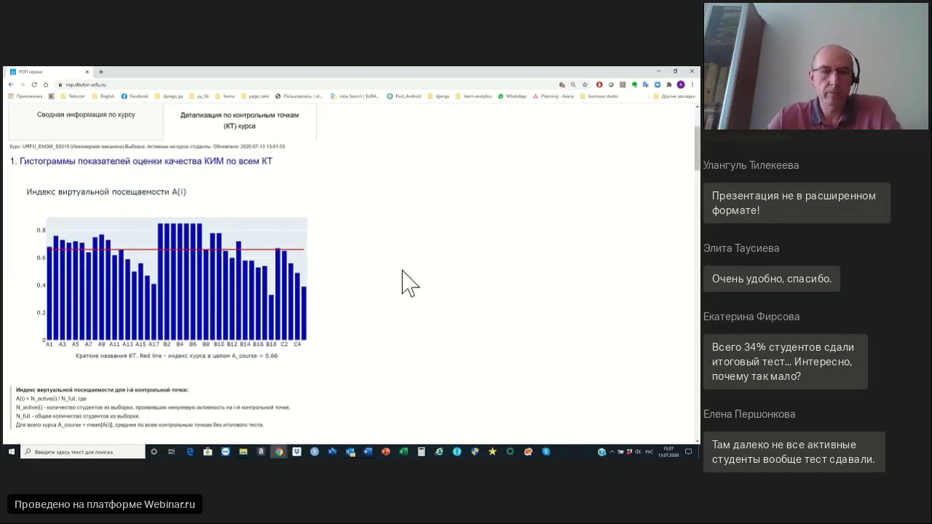
mouse_move(339, 259)
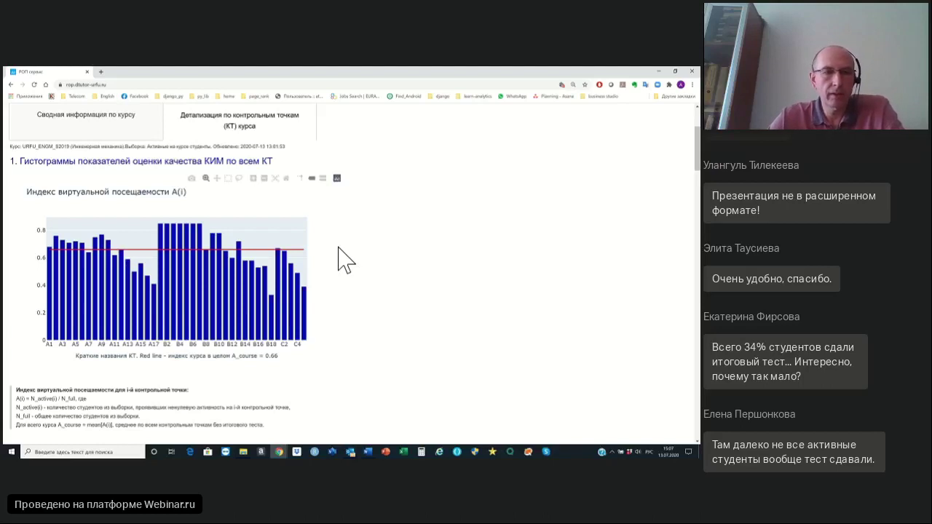
mouse_move(301, 257)
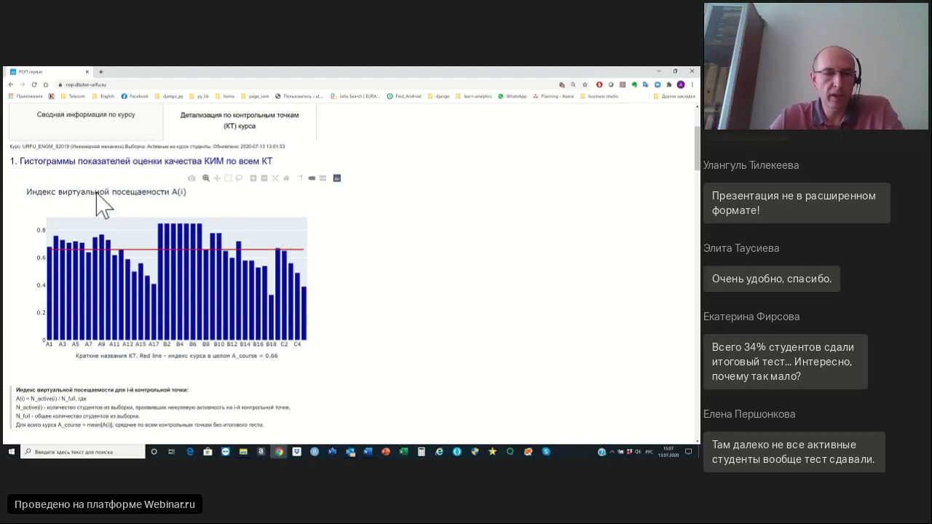
scroll(102, 204, "down", 1)
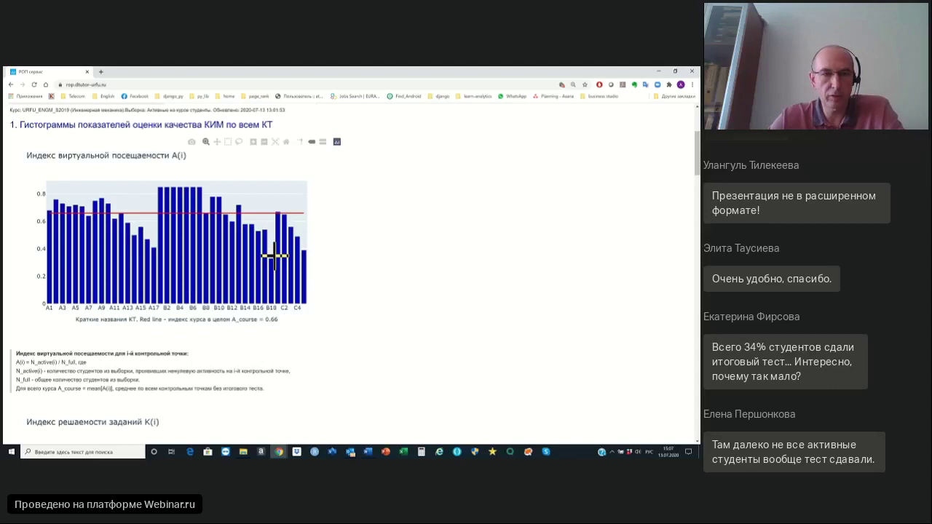
scroll(274, 254, "up", 3)
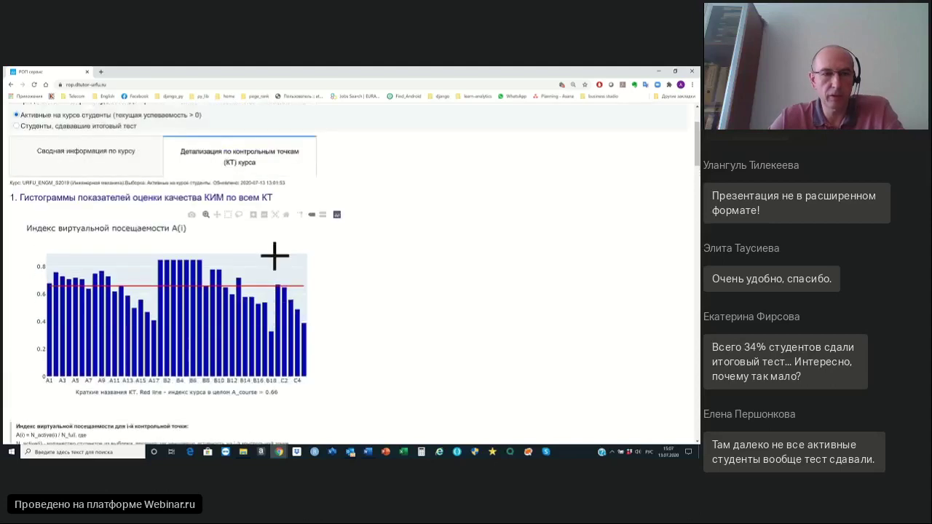
- Examine the virtual attendance A(i) histogram with its definition, and the task solvability K(i) histogram with its recommended range
scroll(109, 193, "down", 1)
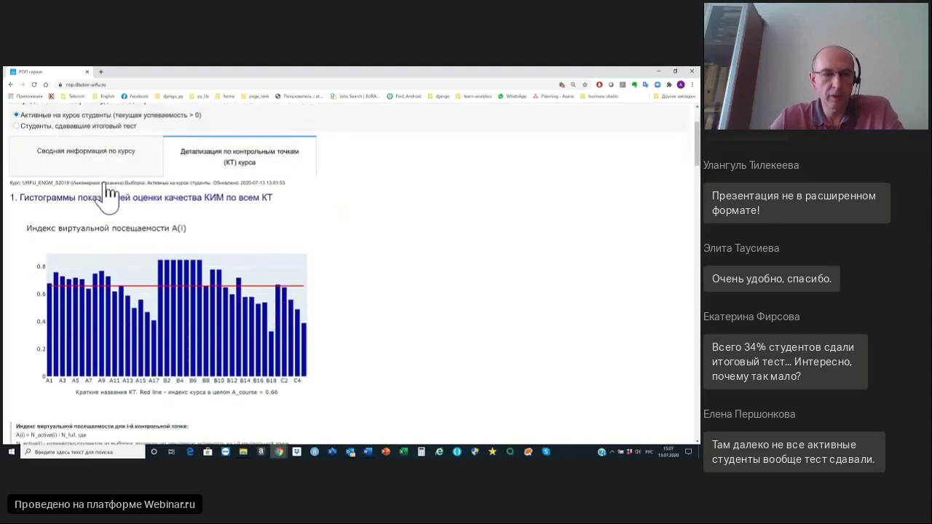
scroll(109, 196, "down", 1)
mouse_move(122, 257)
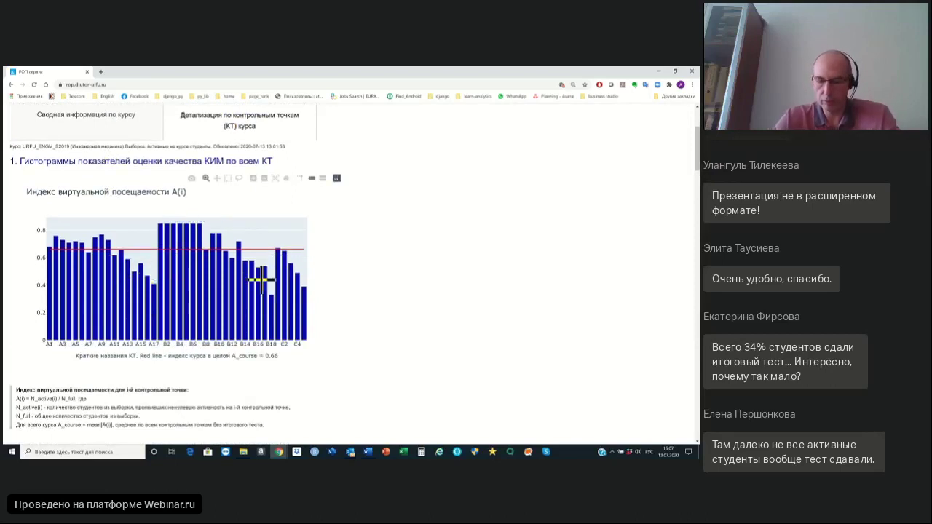
mouse_move(278, 282)
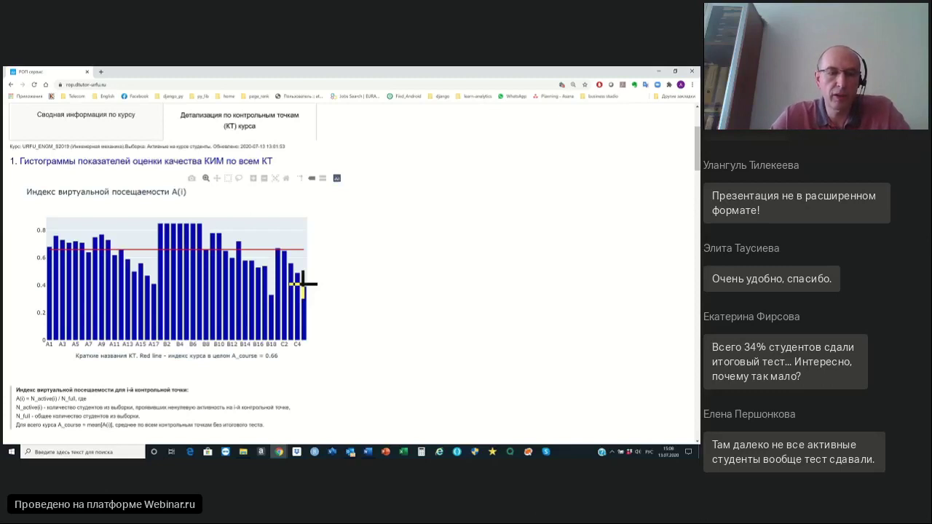
scroll(303, 284, "down", 1)
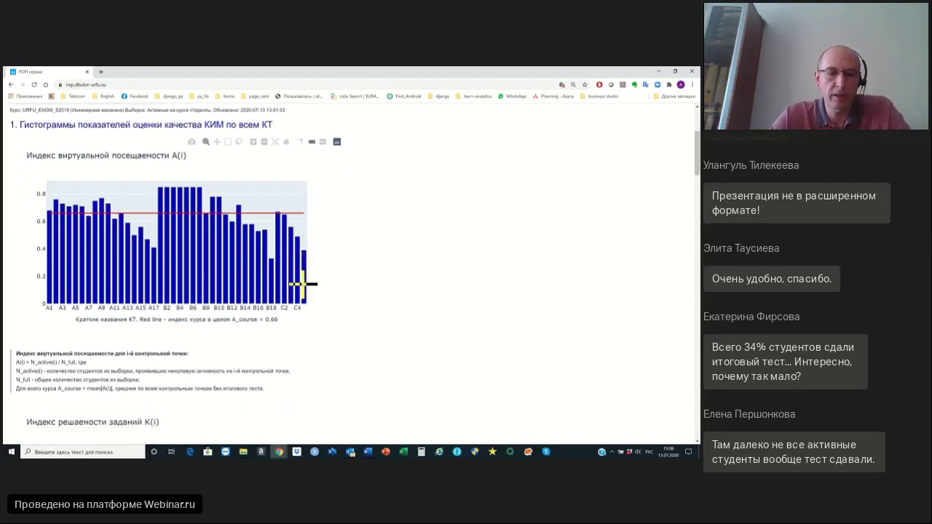
scroll(302, 284, "down", 1)
scroll(306, 291, "down", 3)
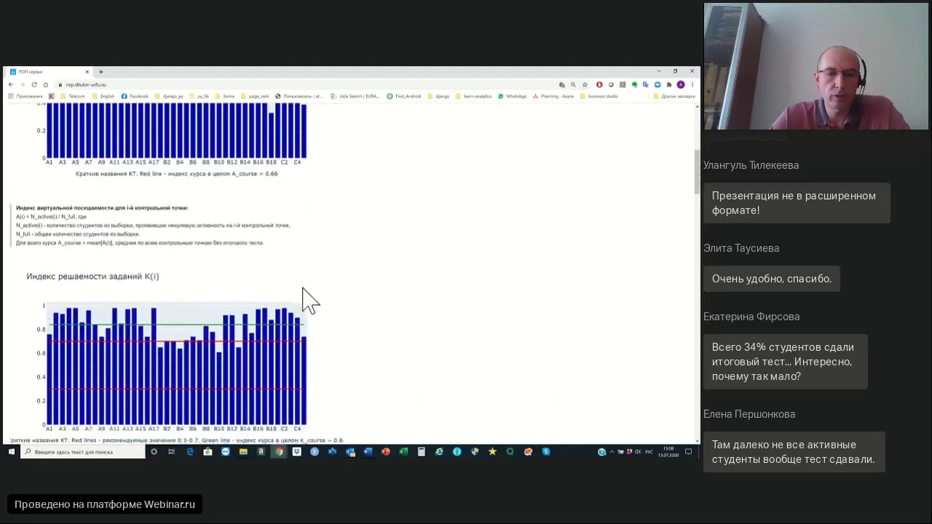
scroll(306, 295, "down", 2)
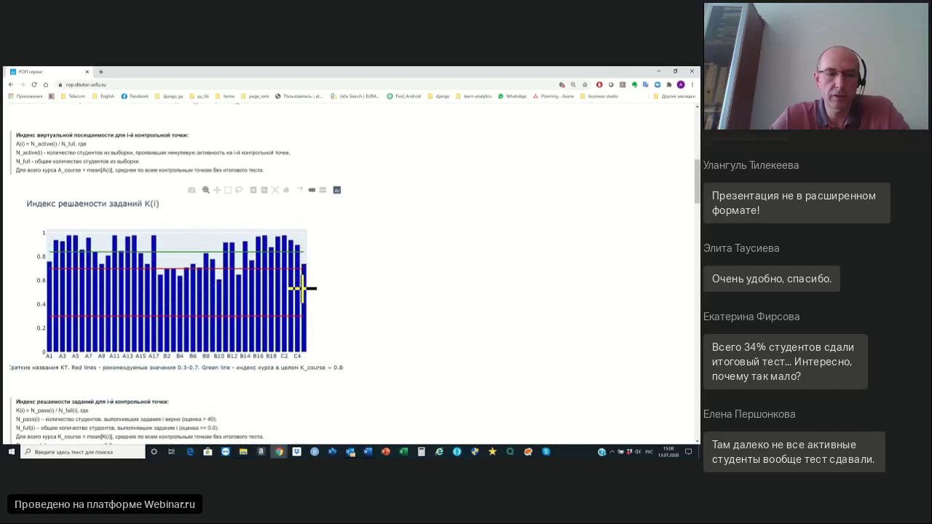
scroll(302, 289, "down", 3)
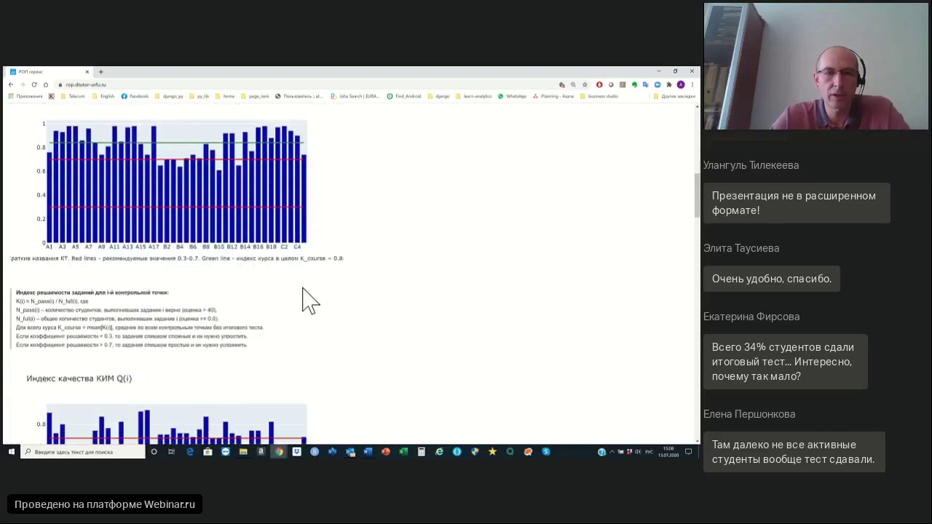
- Return to the A(i) histogram and compare the checkpoint bars with the red line of the overall course index
scroll(303, 288, "up", 7)
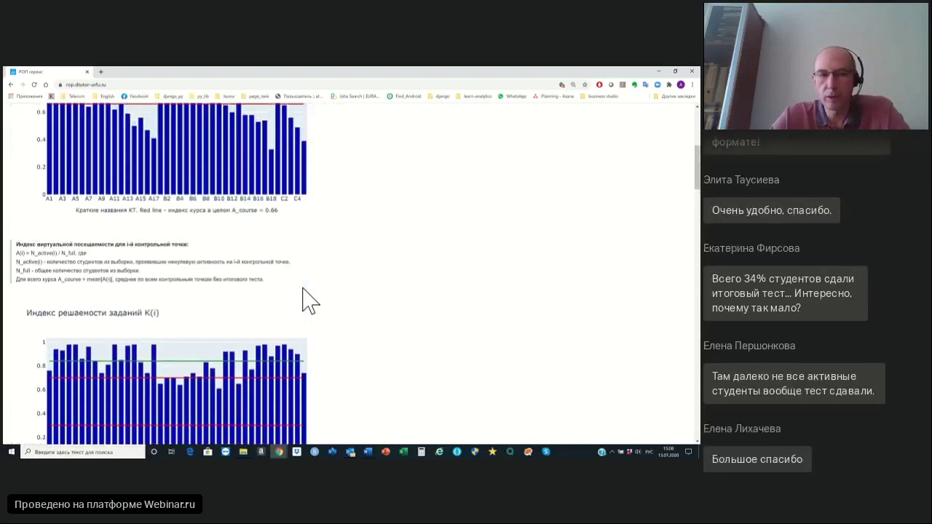
scroll(306, 299, "up", 1)
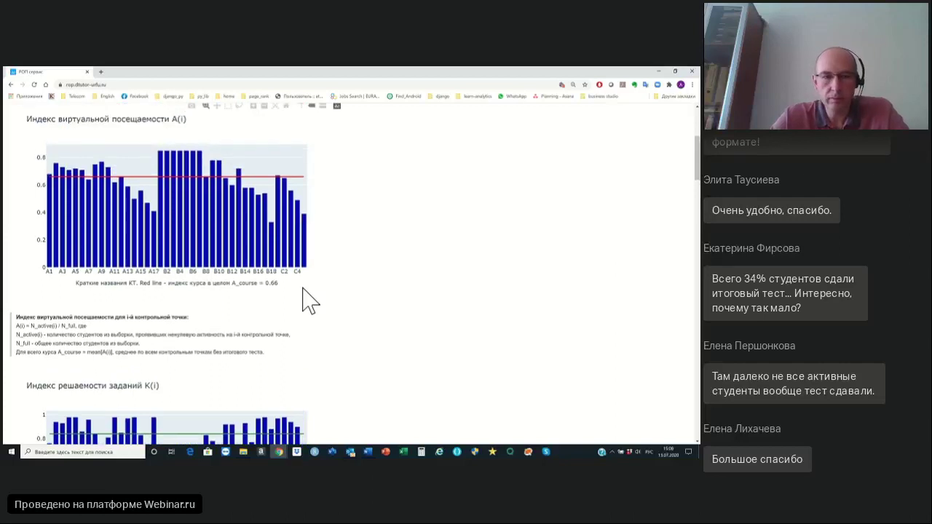
scroll(303, 288, "up", 1)
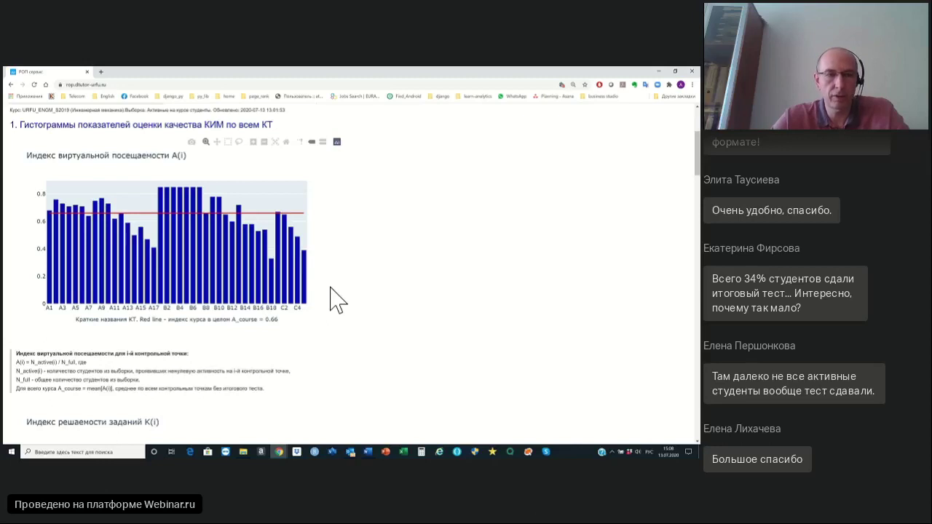
mouse_move(120, 217)
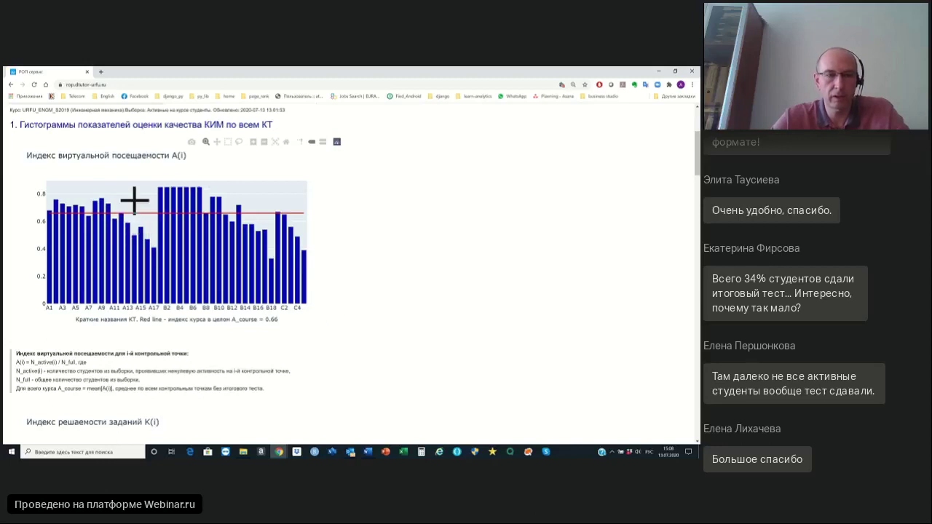
scroll(134, 198, "up", 2)
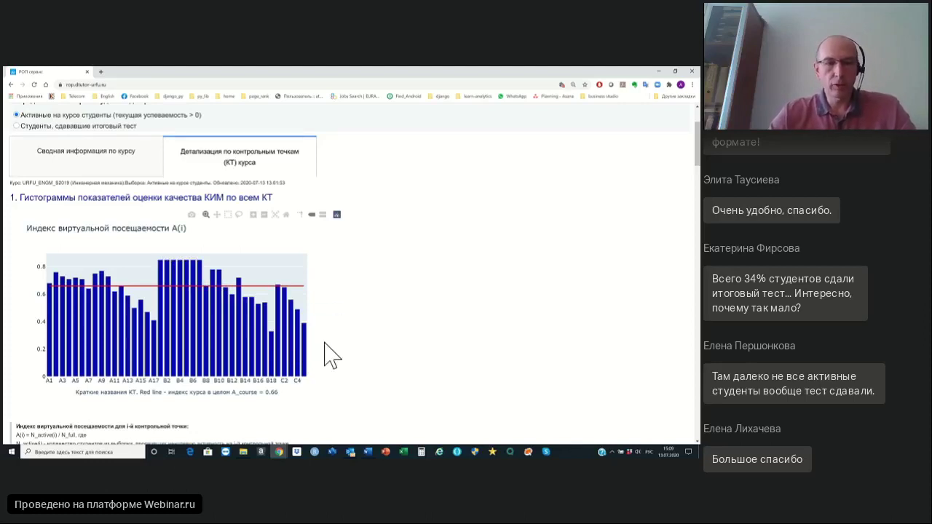
scroll(331, 356, "down", 1)
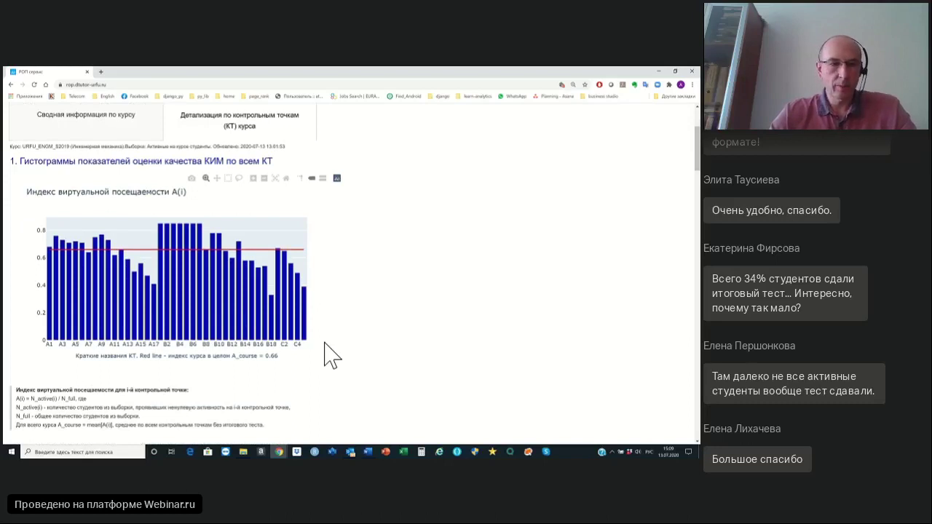
mouse_move(177, 297)
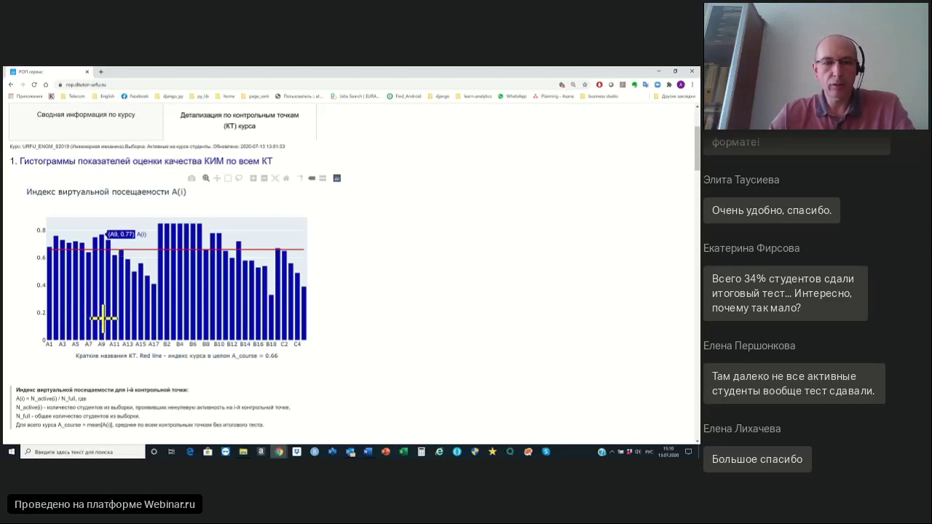
- Look through the remaining checkpoint charts down to the section 2 summary table of quality indicators
scroll(103, 317, "down", 10)
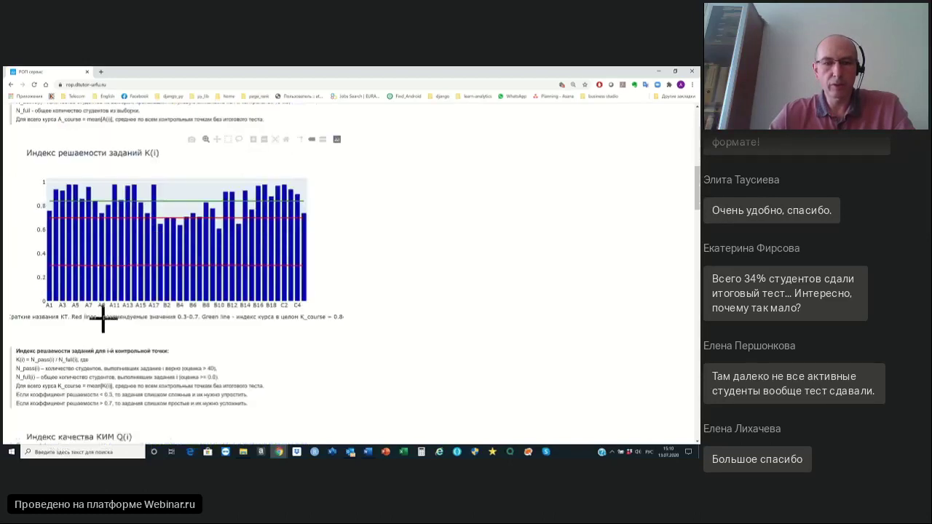
scroll(103, 318, "down", 10)
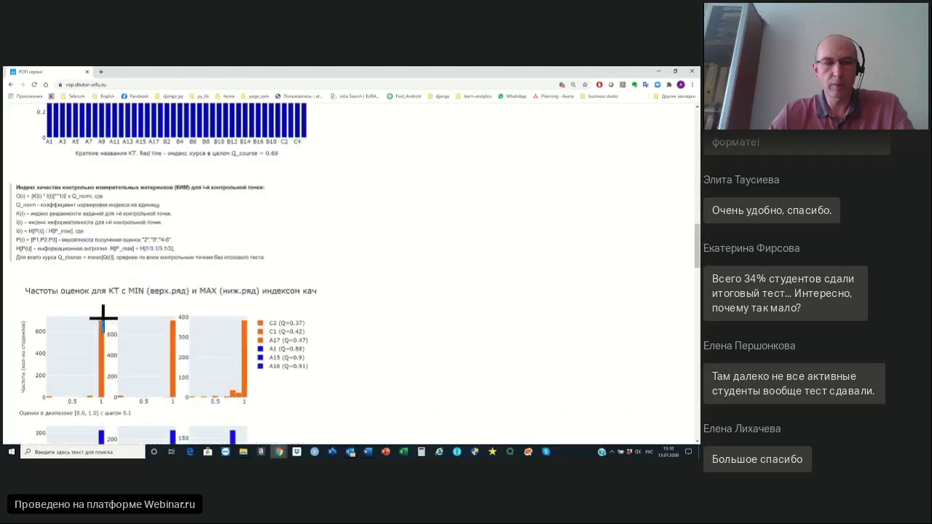
scroll(103, 318, "down", 2)
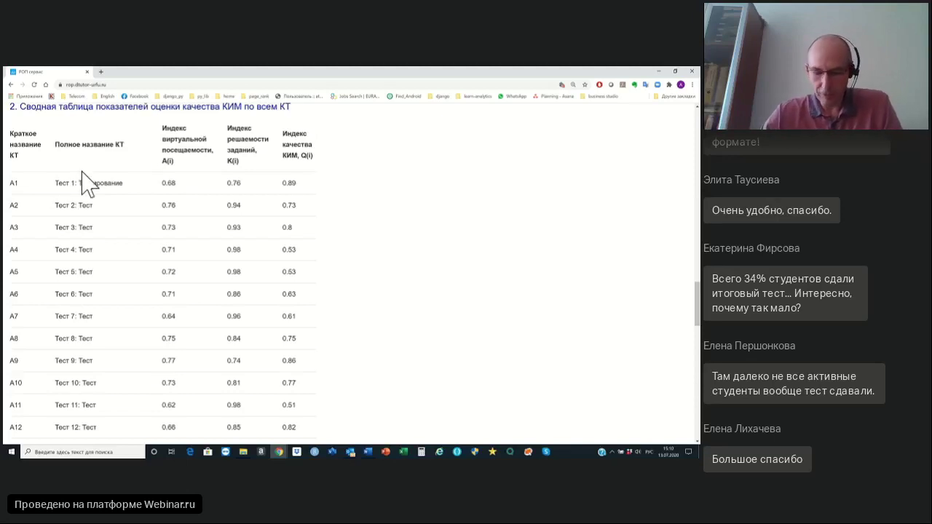
- Zoom the A(i) histogram in on the bars from about A17 to B10 for inspection, and restore its full range
scroll(82, 173, "up", 3)
scroll(83, 172, "up", 10)
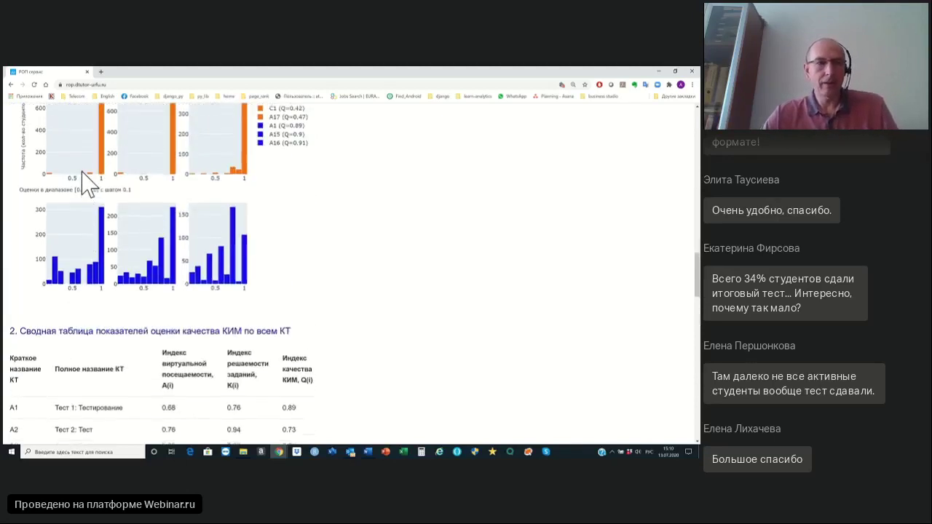
scroll(82, 173, "up", 10)
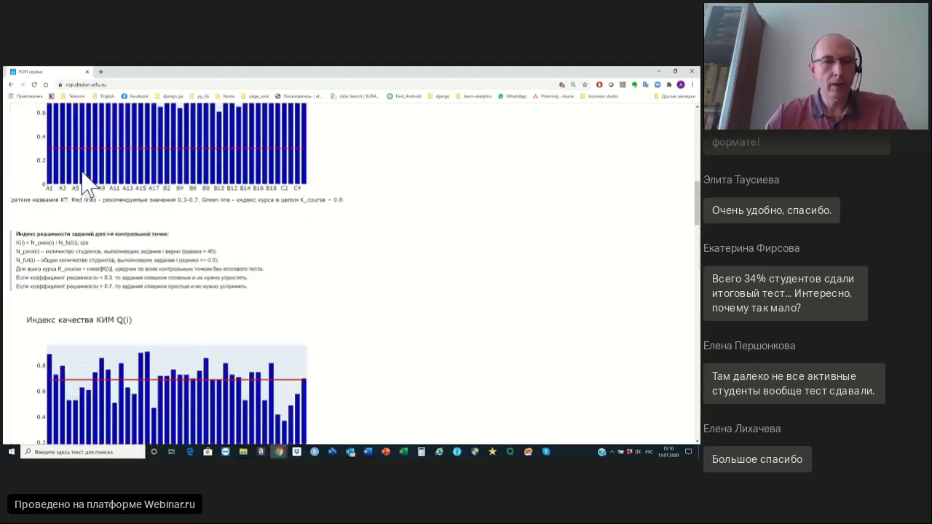
scroll(82, 173, "up", 3)
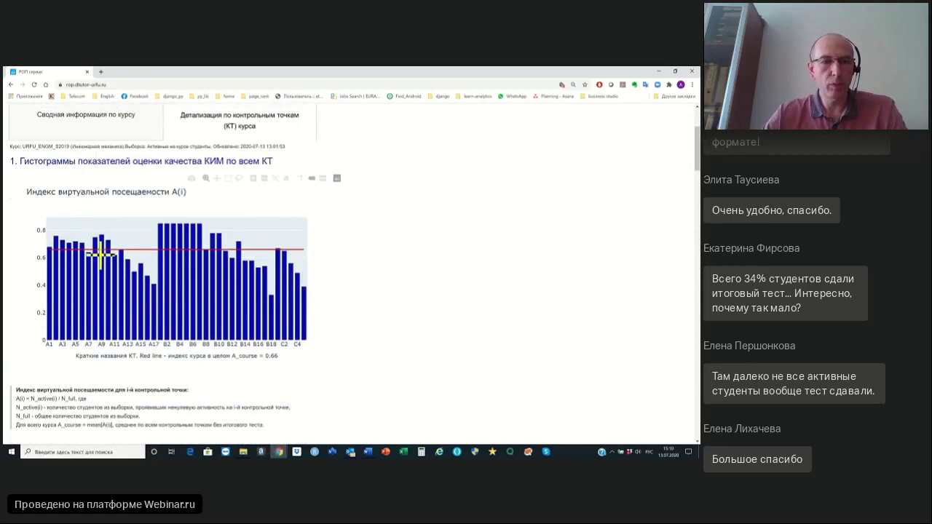
mouse_move(75, 255)
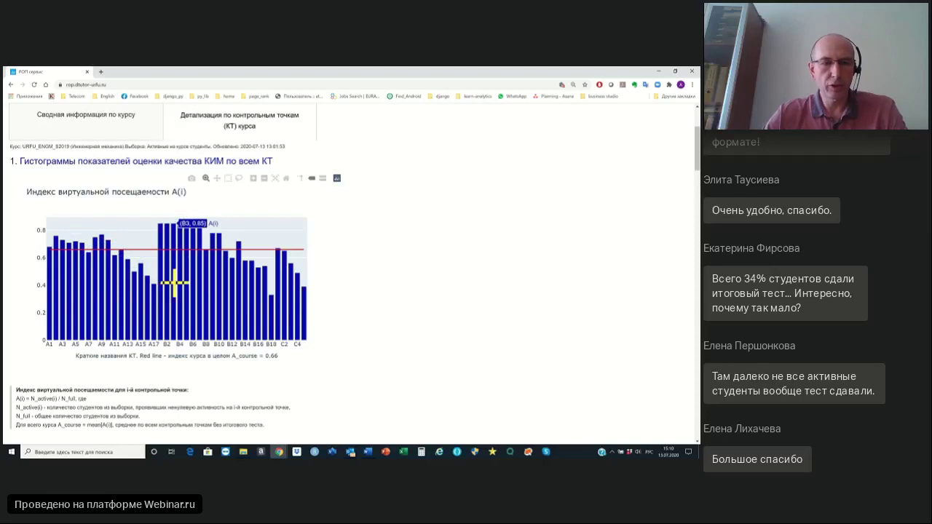
left_click_drag(147, 235, 221, 274)
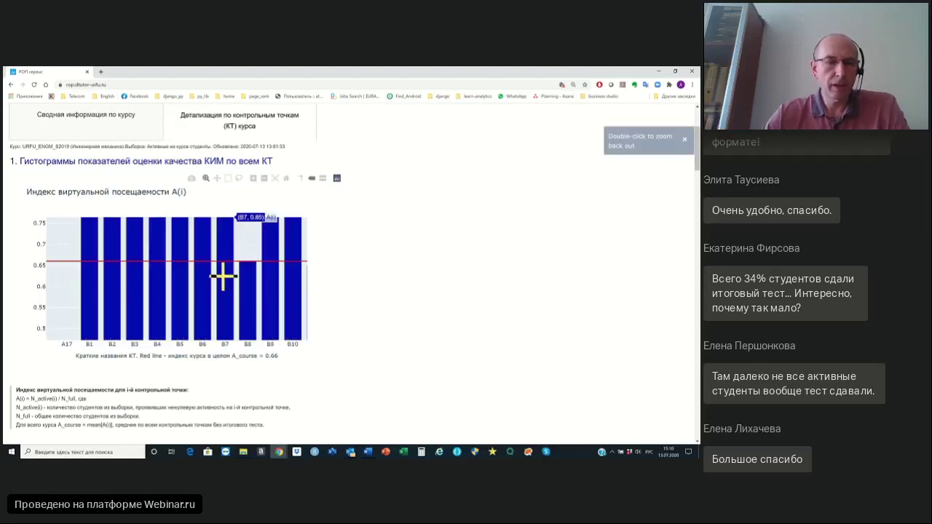
double_click(222, 275)
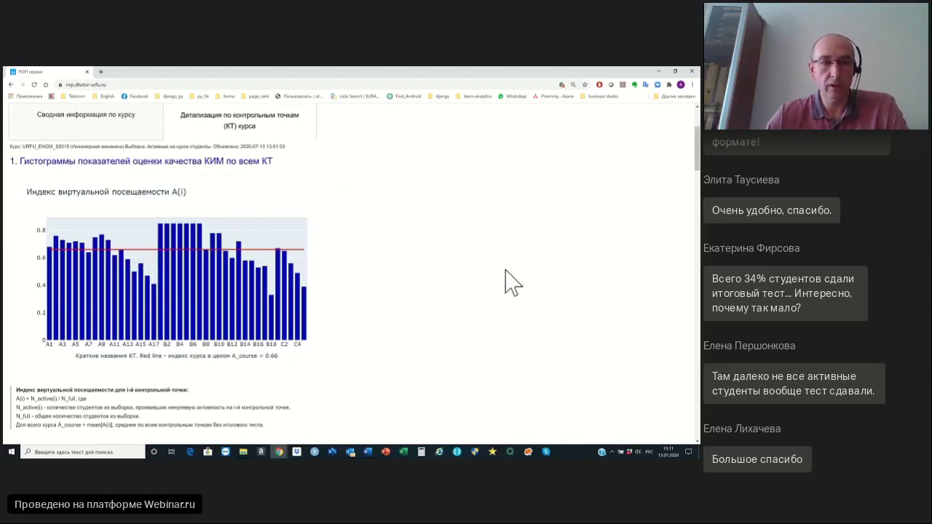
- Examine the K(i) and Q(i) histograms and read how the solvability and quality indices are defined
scroll(495, 281, "down", 5)
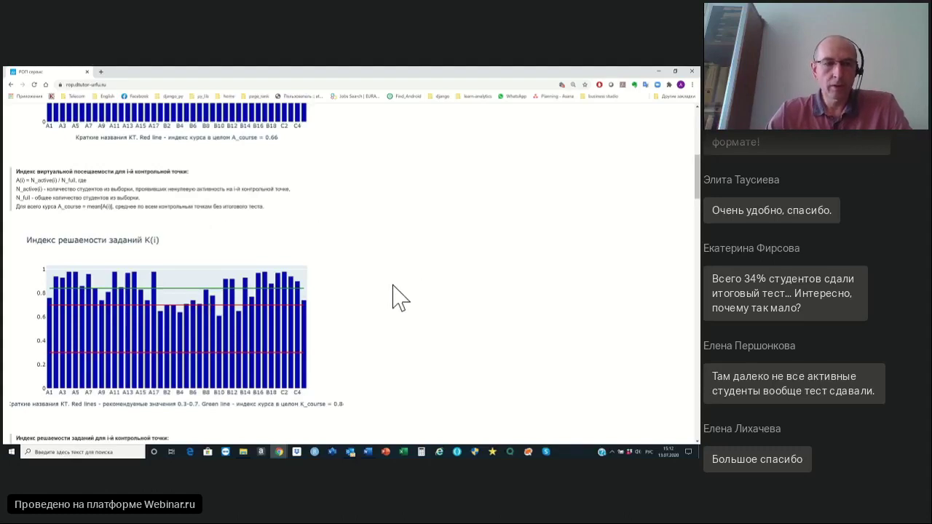
scroll(394, 297, "down", 5)
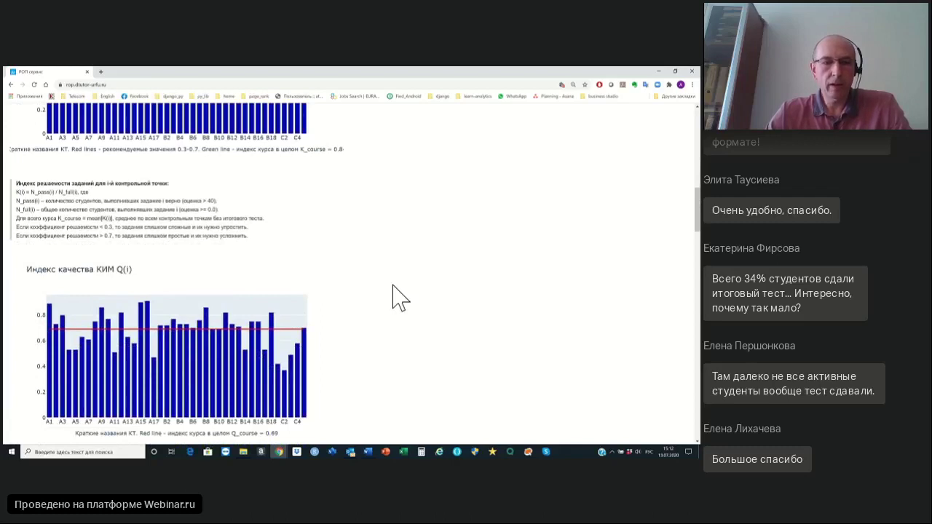
scroll(393, 297, "down", 1)
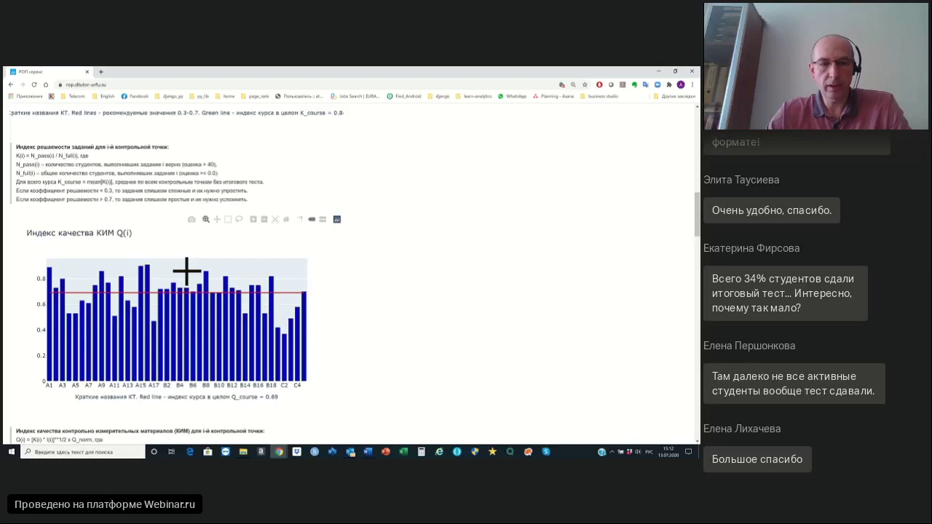
scroll(187, 271, "down", 1)
scroll(186, 271, "down", 2)
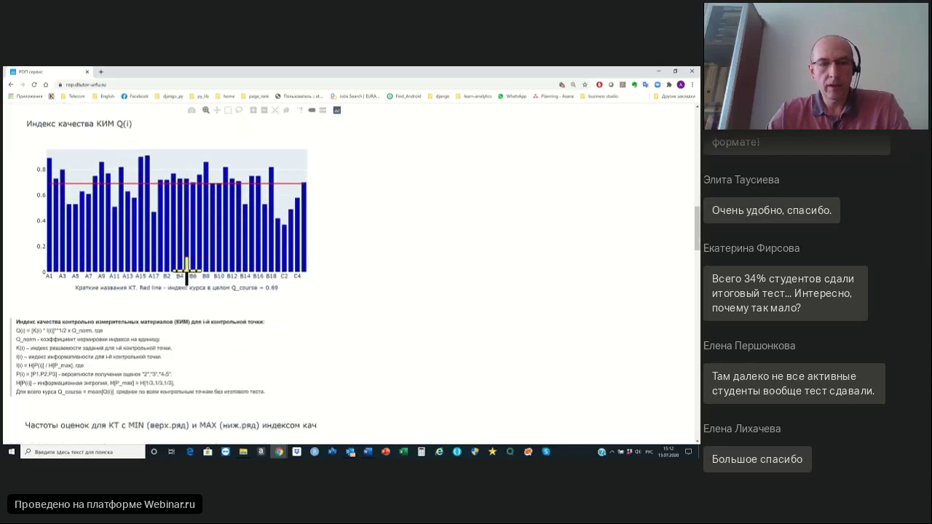
- Examine the grade frequency charts for checkpoints with the lowest and highest quality index, and the summary table through row C5
scroll(186, 271, "down", 6)
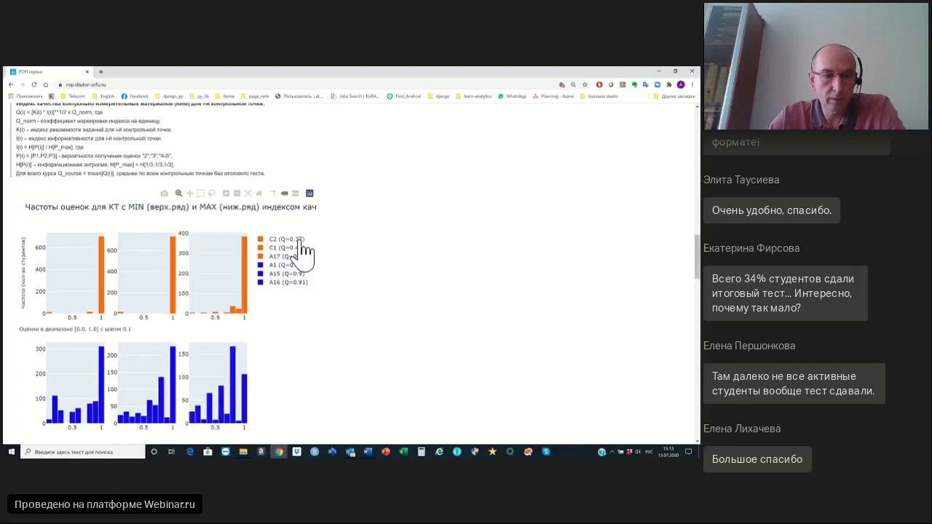
scroll(294, 291, "down", 10)
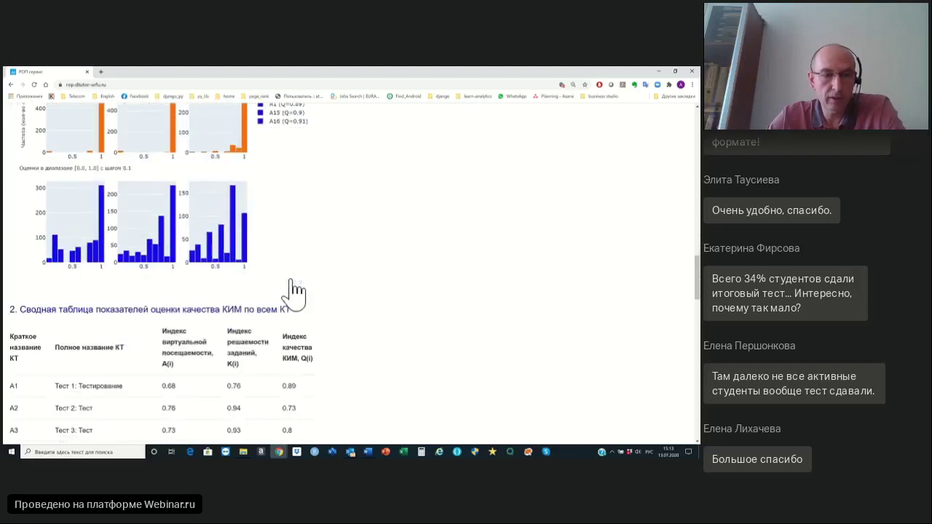
scroll(293, 291, "down", 8)
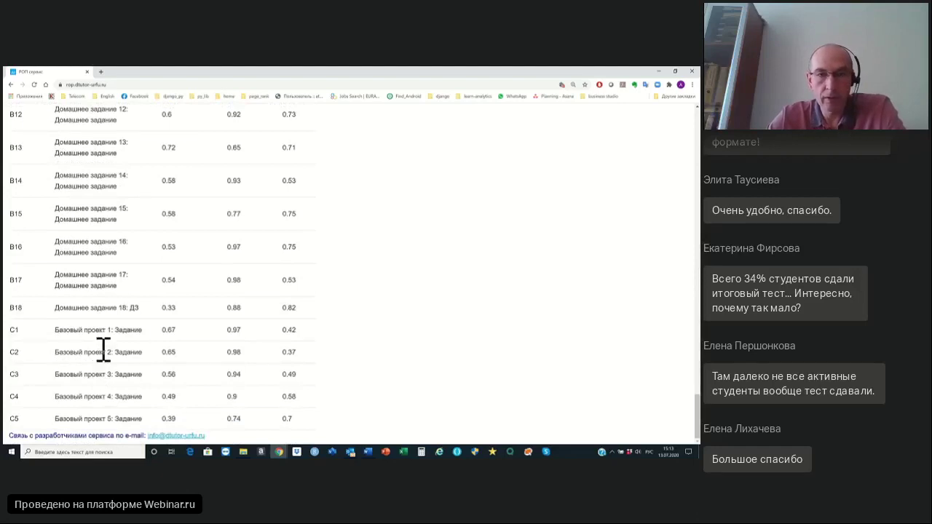
- Compare checkpoint C2 across the A(i), K(i) and Q(i) histograms in section 1
scroll(104, 349, "up", 15)
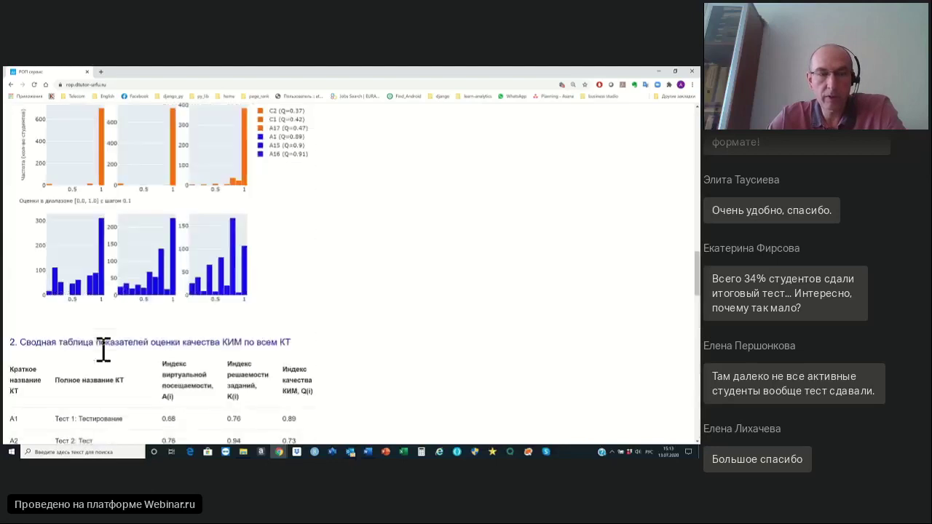
scroll(104, 349, "up", 8)
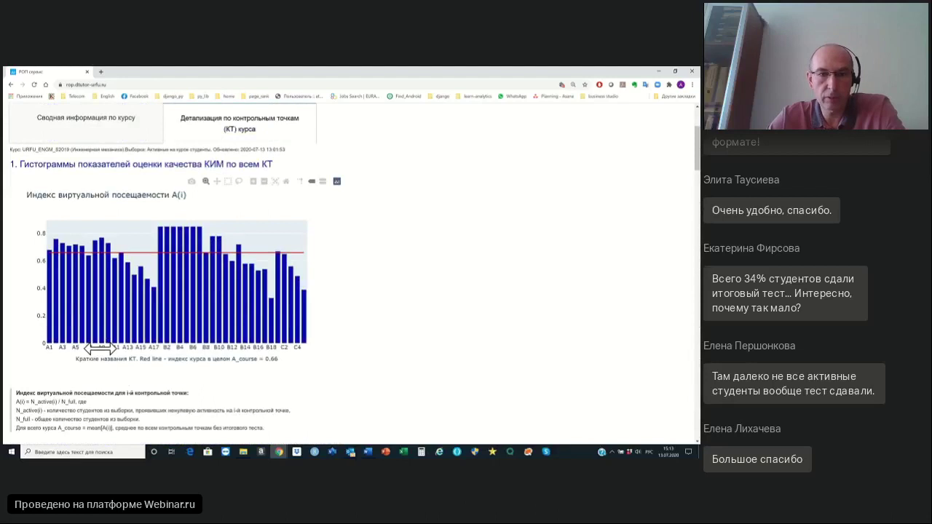
mouse_move(285, 327)
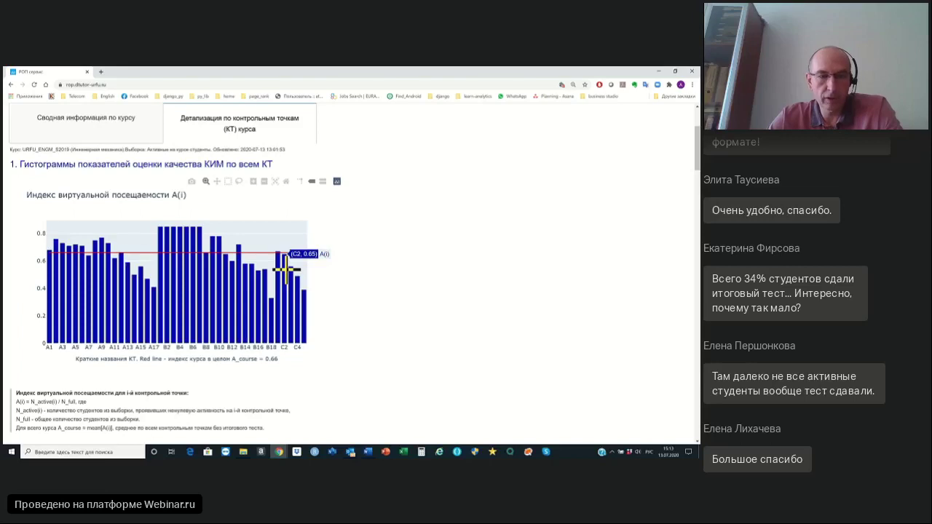
scroll(443, 290, "down", 5)
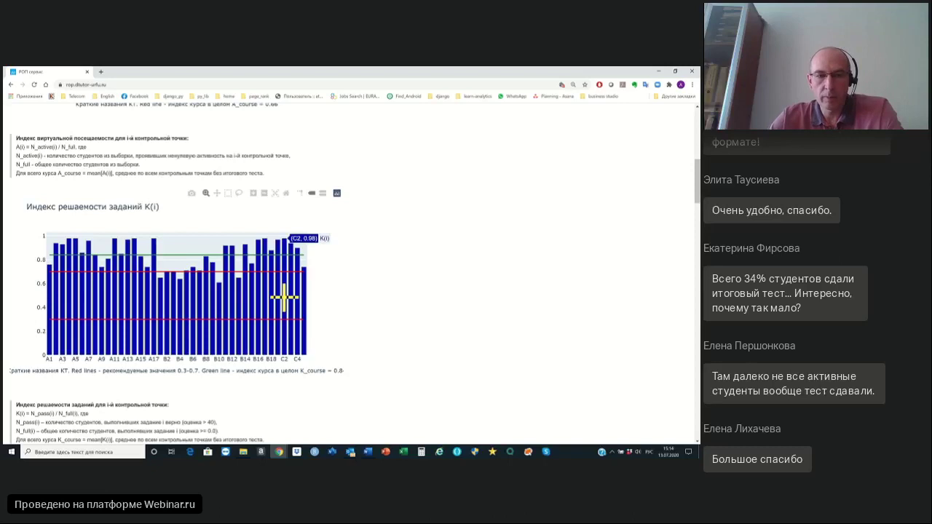
scroll(284, 297, "down", 5)
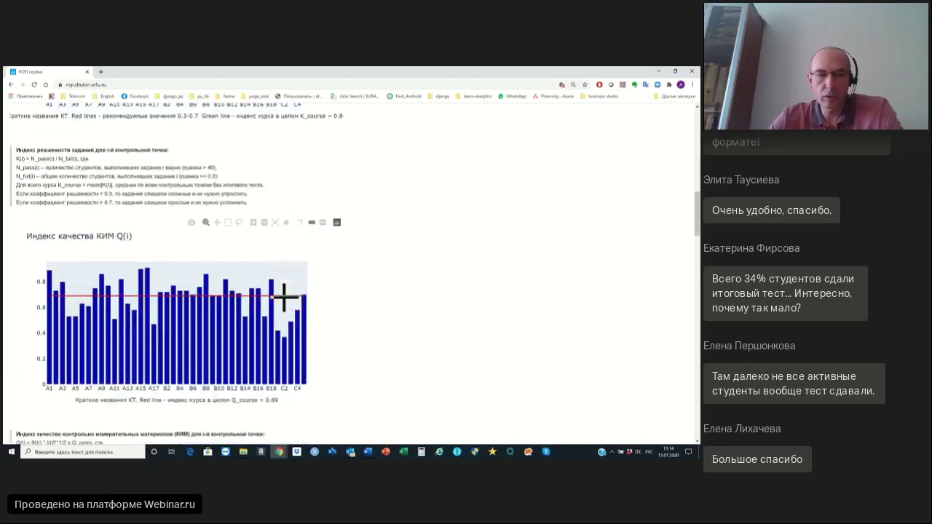
- Compare the grade frequency charts of the lowest-quality checkpoints C2, C1 and A17 with those of A1, A15 and A16
scroll(284, 297, "down", 5)
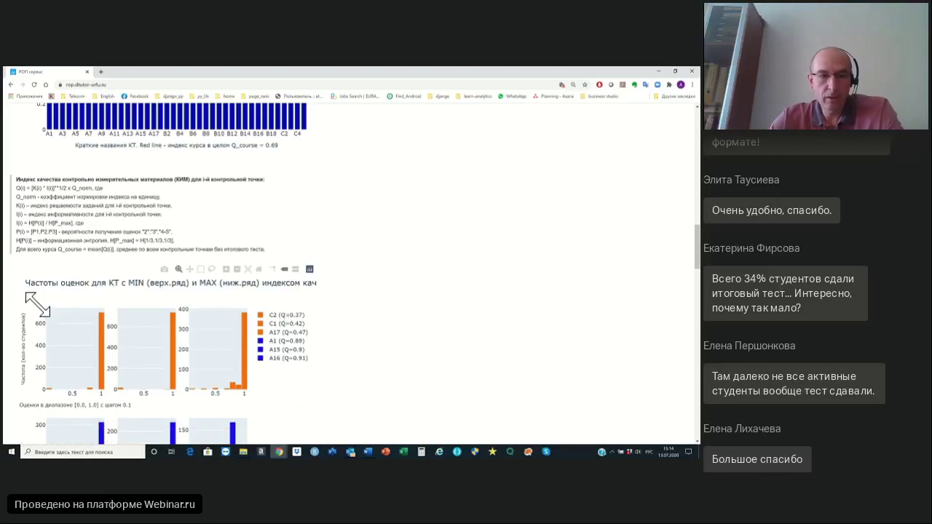
scroll(37, 304, "down", 1)
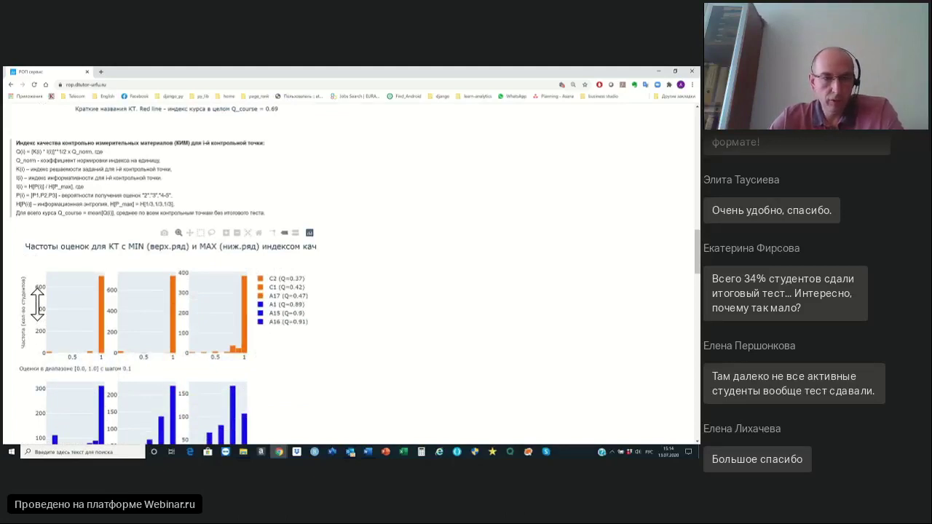
mouse_move(100, 310)
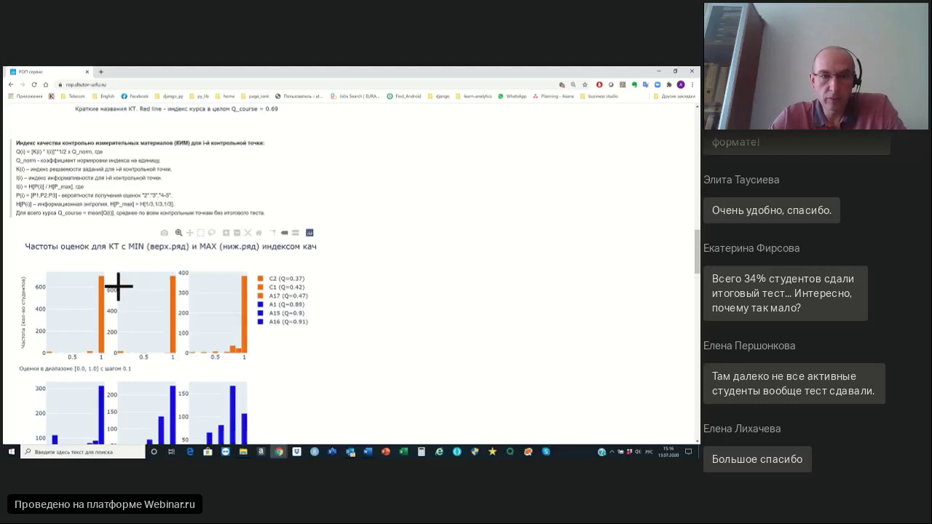
scroll(141, 285, "down", 1)
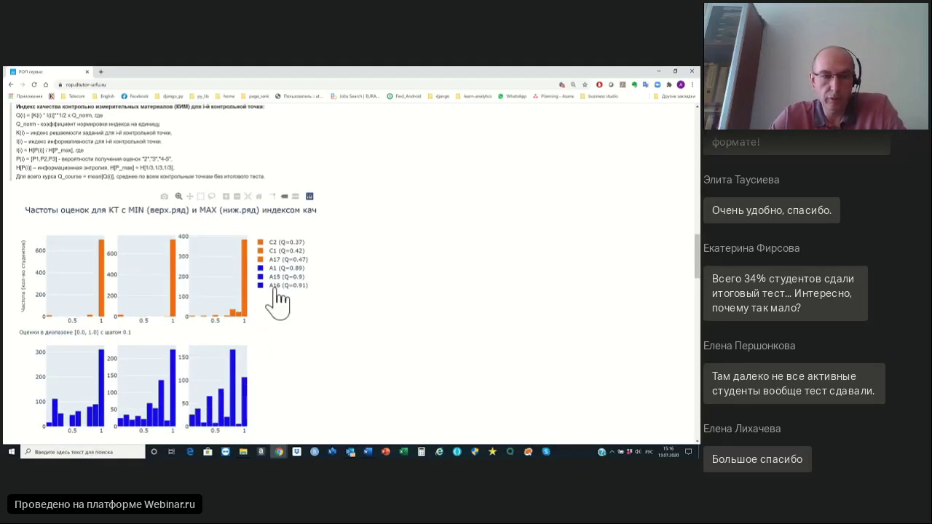
scroll(277, 302, "down", 7)
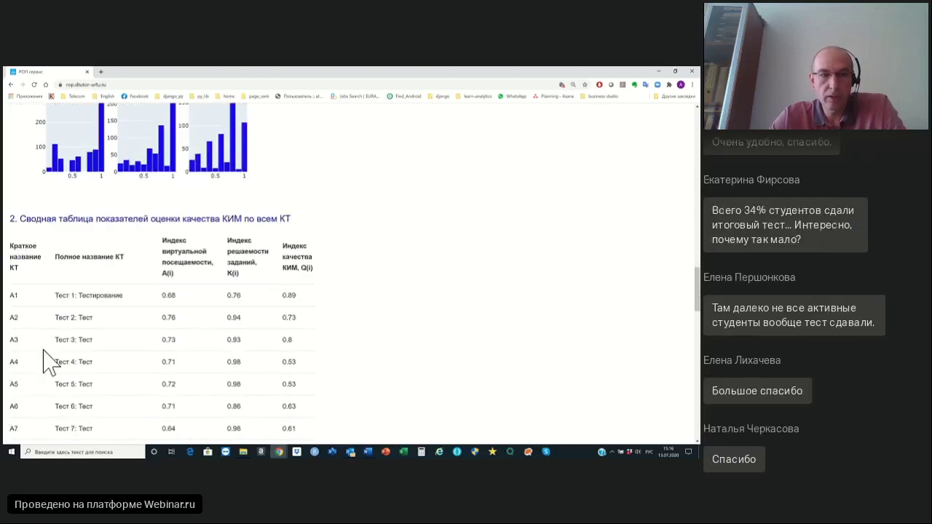
- Compare checkpoint A16 across the A(i), K(i) and Q(i) histograms in section 1
scroll(44, 358, "up", 6)
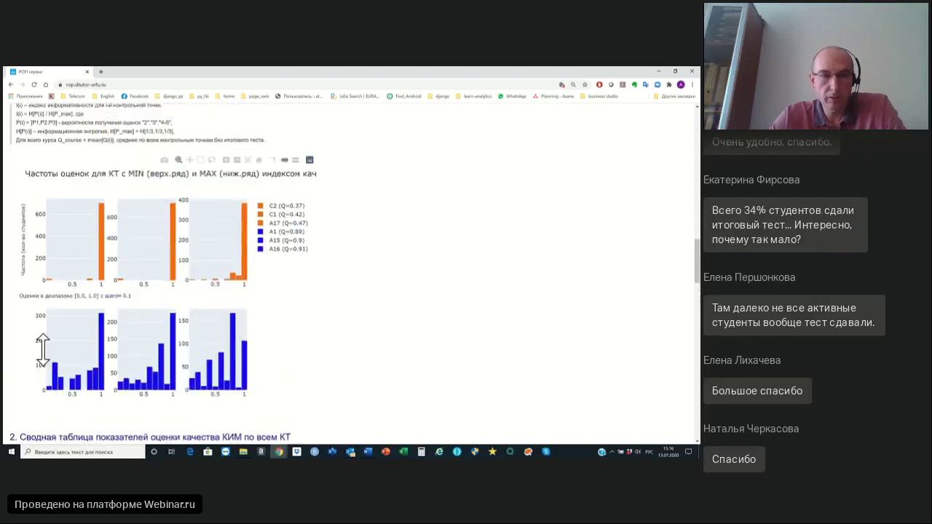
scroll(43, 351, "up", 13)
scroll(43, 351, "up", 8)
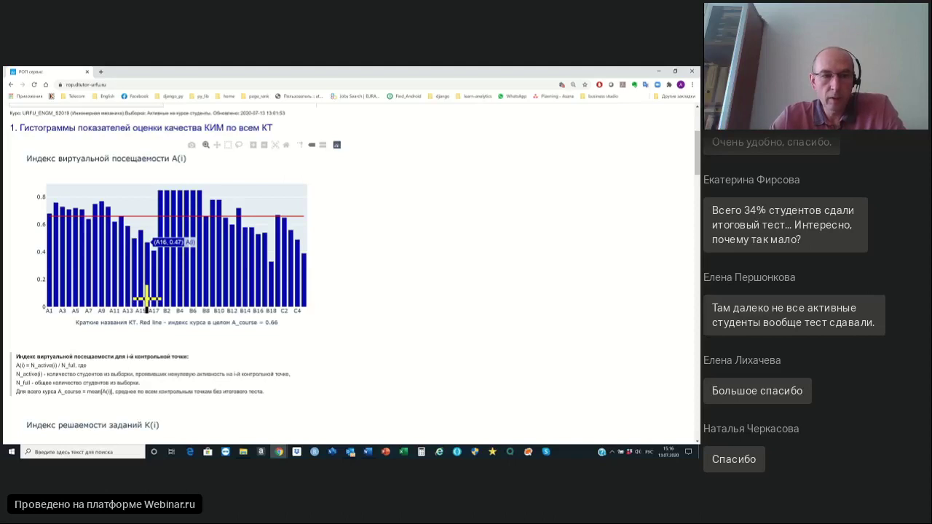
scroll(147, 299, "down", 5)
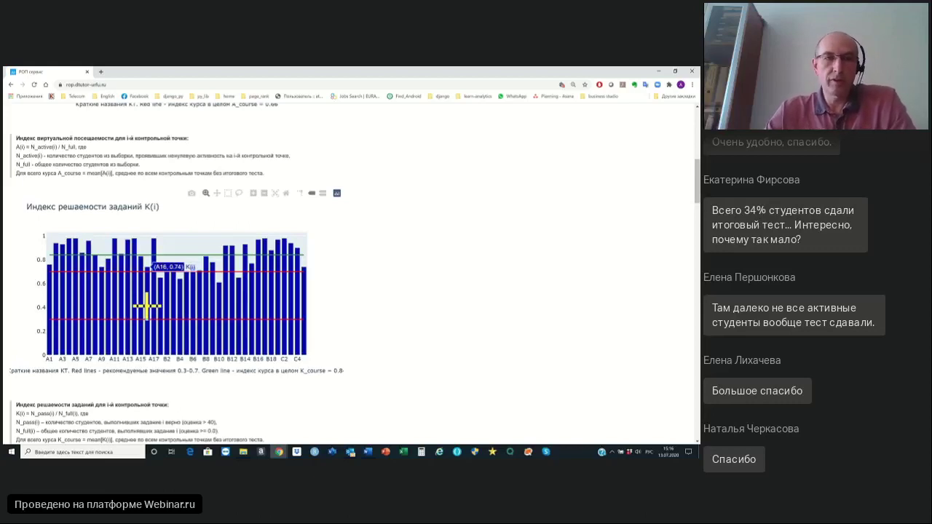
scroll(146, 306, "up", 5)
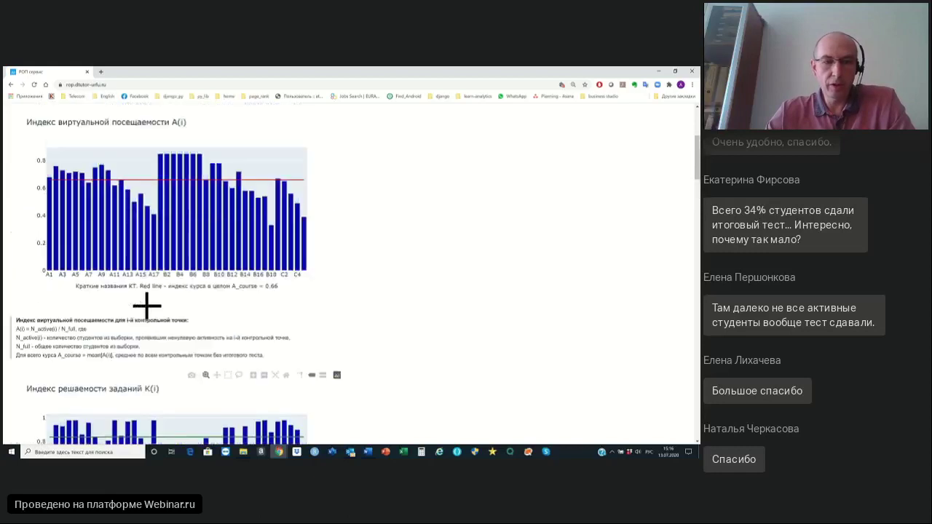
scroll(150, 316, "down", 4)
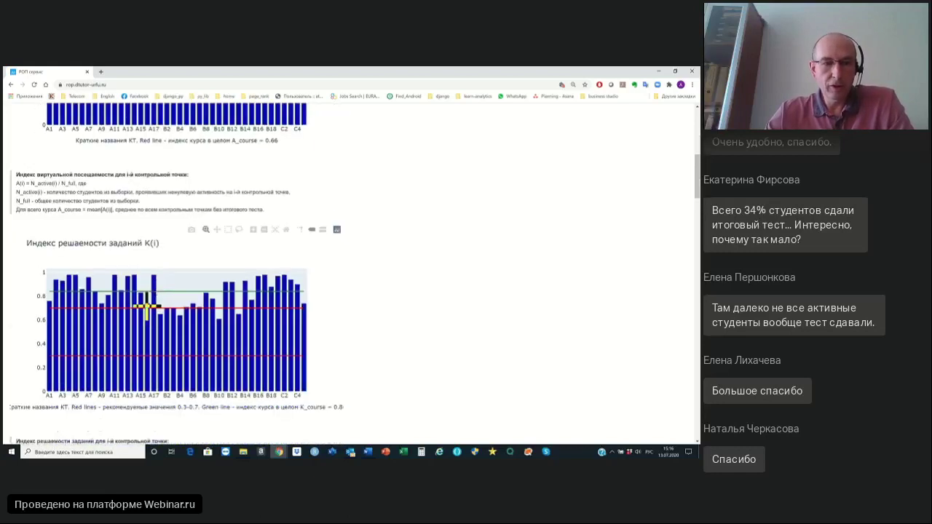
mouse_move(147, 309)
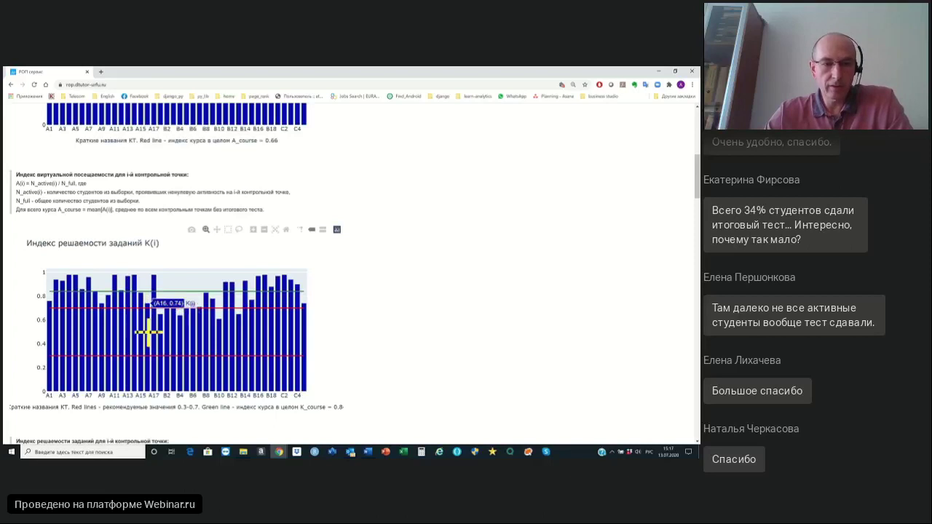
scroll(148, 332, "down", 3)
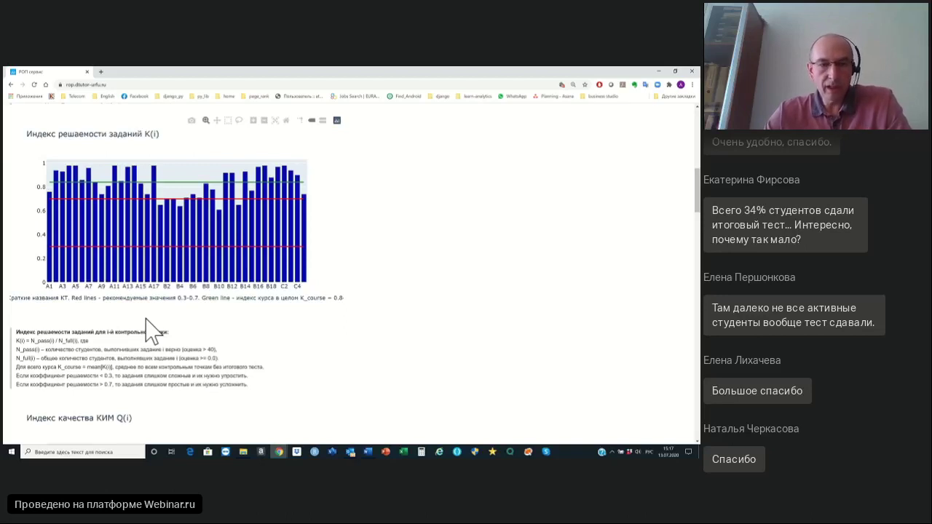
scroll(146, 328, "down", 5)
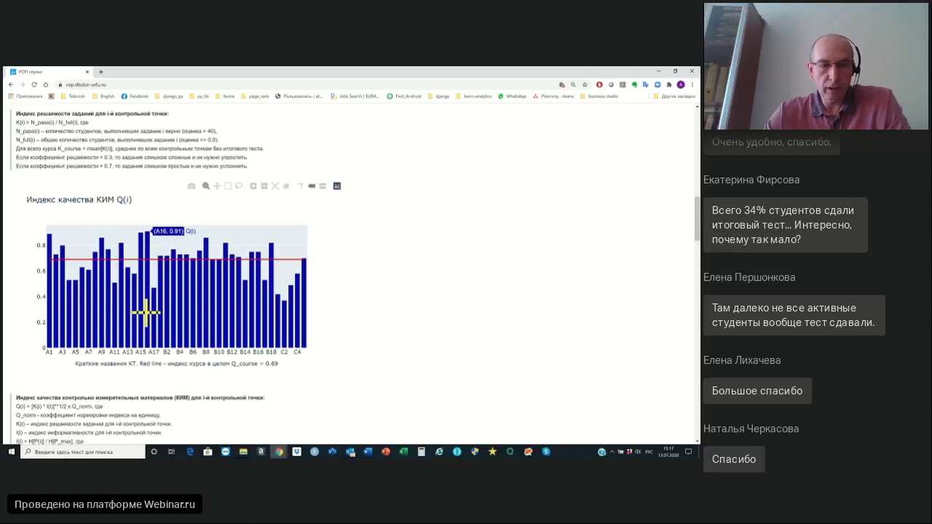
- Inspect the grade distribution of checkpoint A16 in the grade frequency charts
scroll(145, 314, "down", 8)
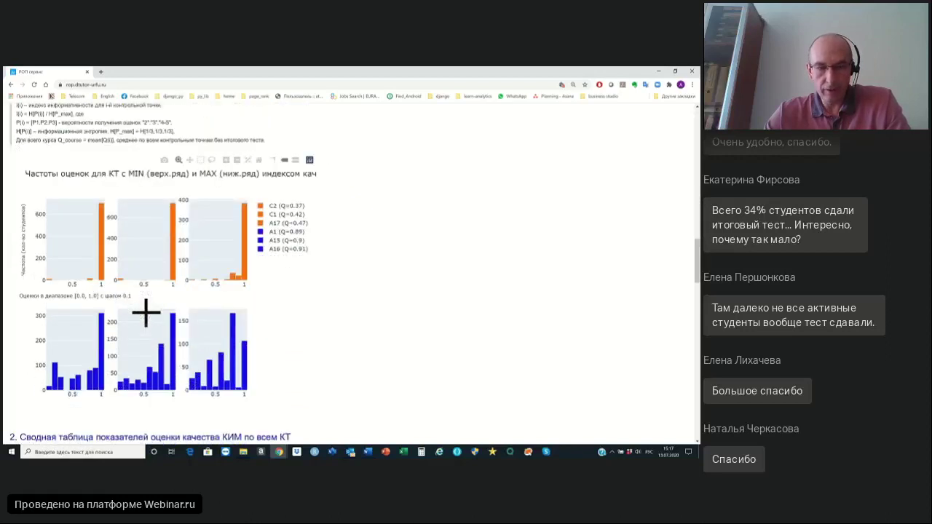
scroll(219, 333, "down", 1)
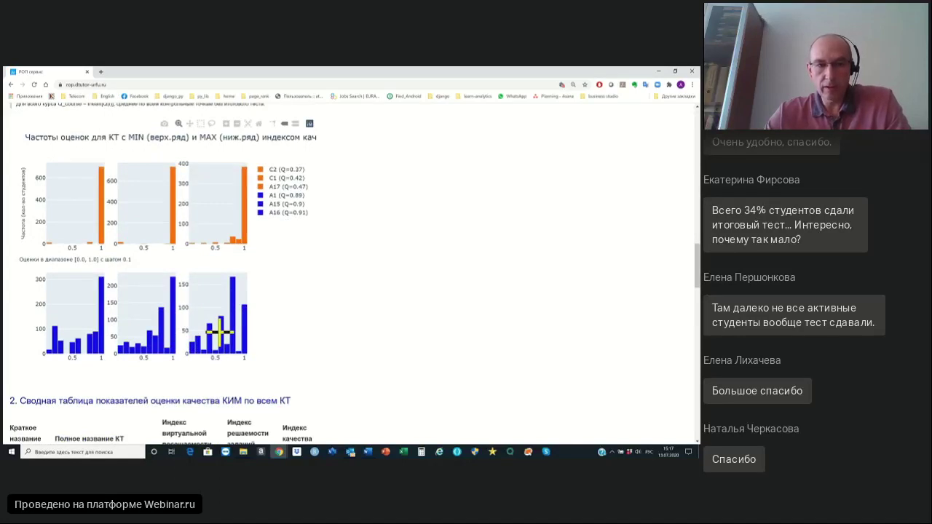
mouse_move(222, 329)
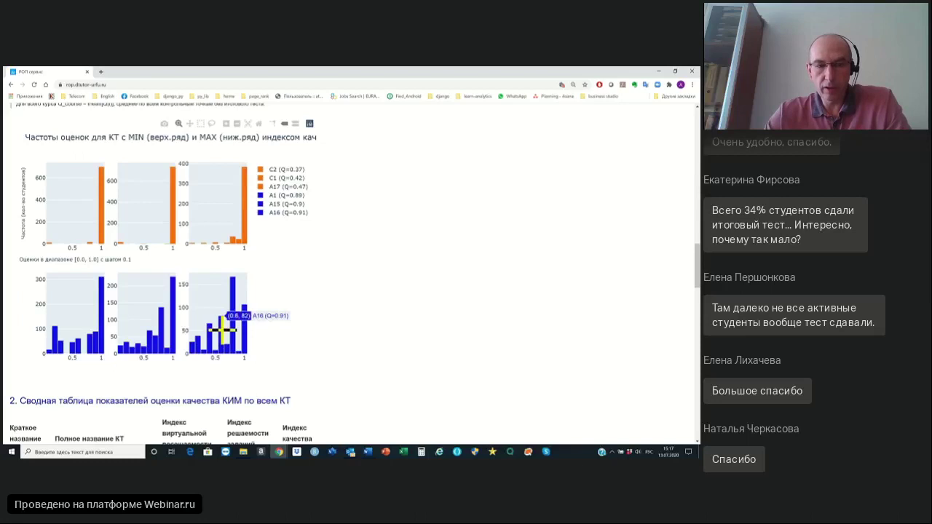
mouse_move(234, 310)
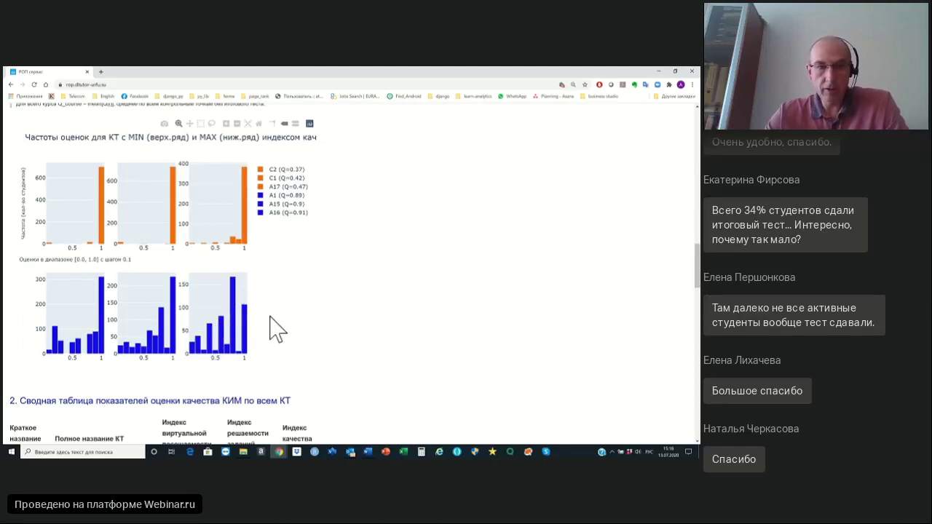
scroll(277, 329, "down", 1)
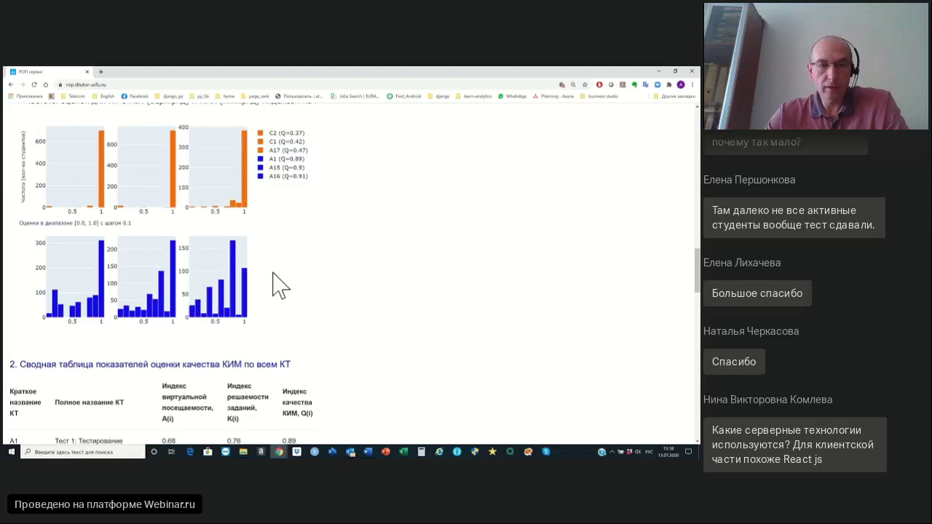
- Relate the Q(i) quality index histogram to the grade frequency charts of the minimum and maximum quality checkpoints
scroll(281, 286, "up", 10)
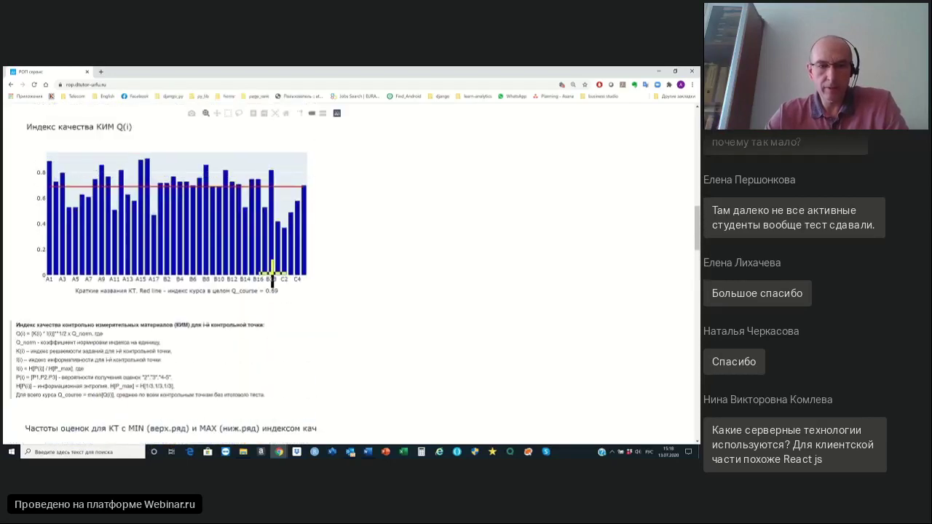
scroll(272, 277, "down", 5)
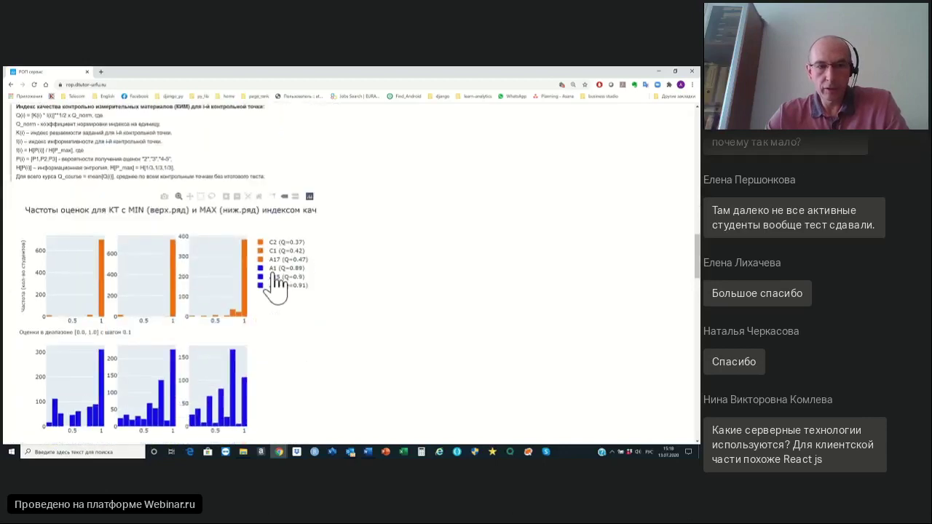
scroll(277, 286, "down", 1)
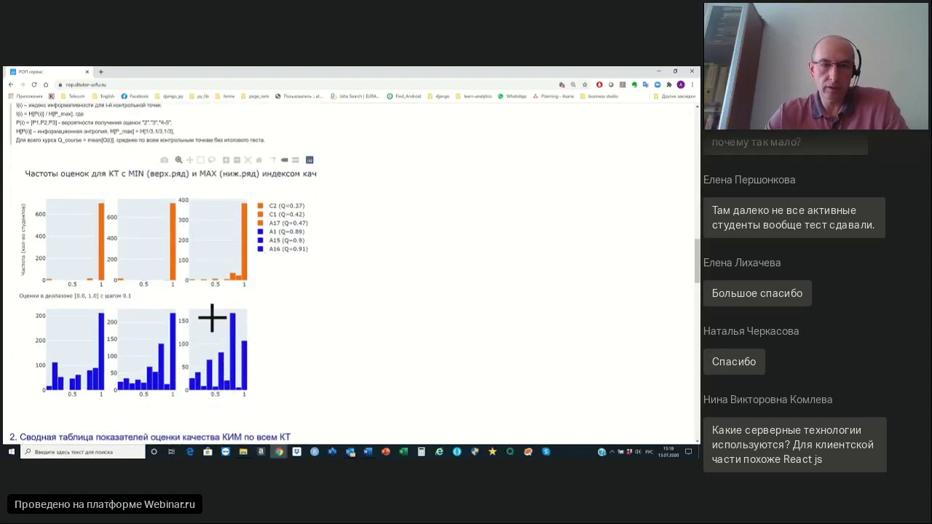
scroll(211, 317, "up", 6)
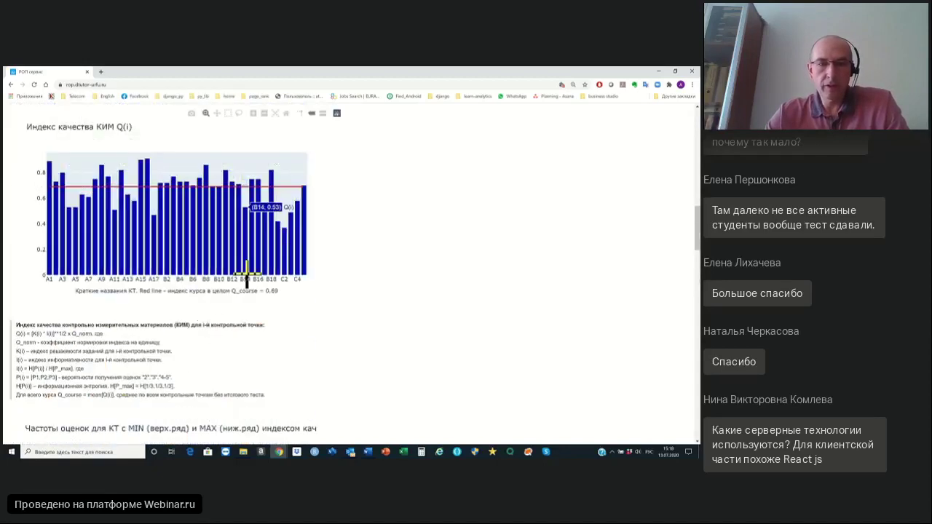
mouse_move(276, 264)
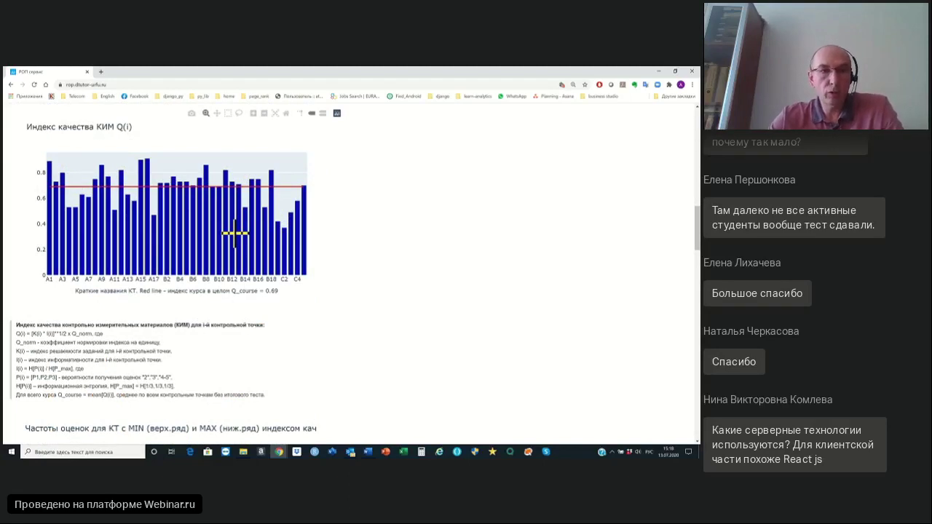
mouse_move(238, 235)
scroll(244, 252, "up", 15)
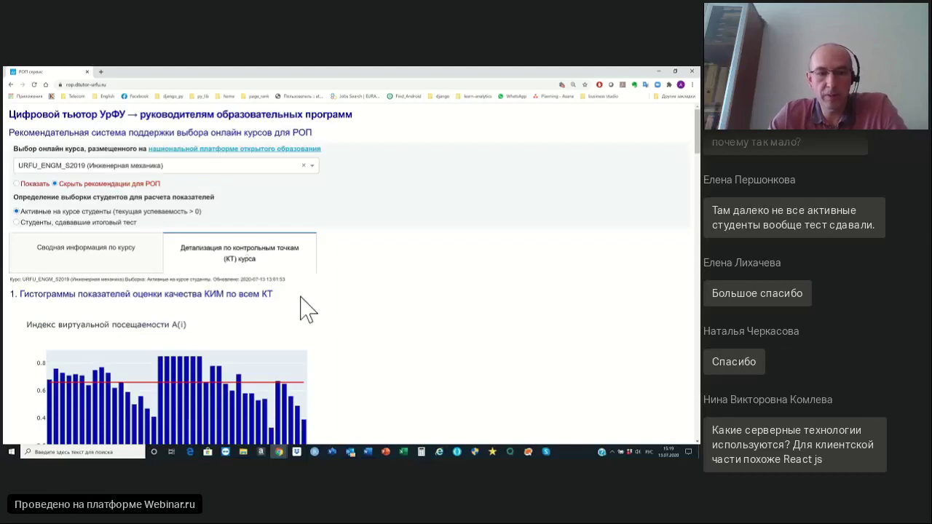
scroll(300, 304, "down", 15)
scroll(299, 305, "down", 10)
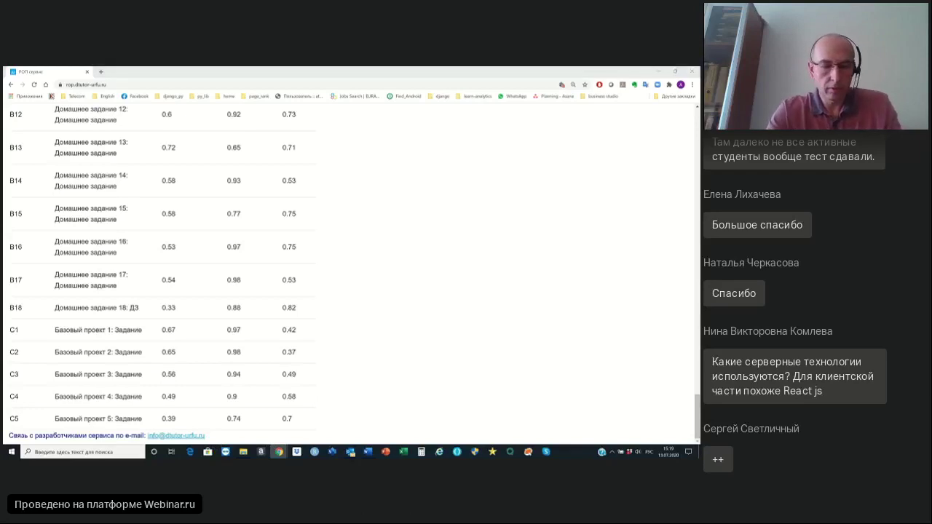
key("alt+shift")
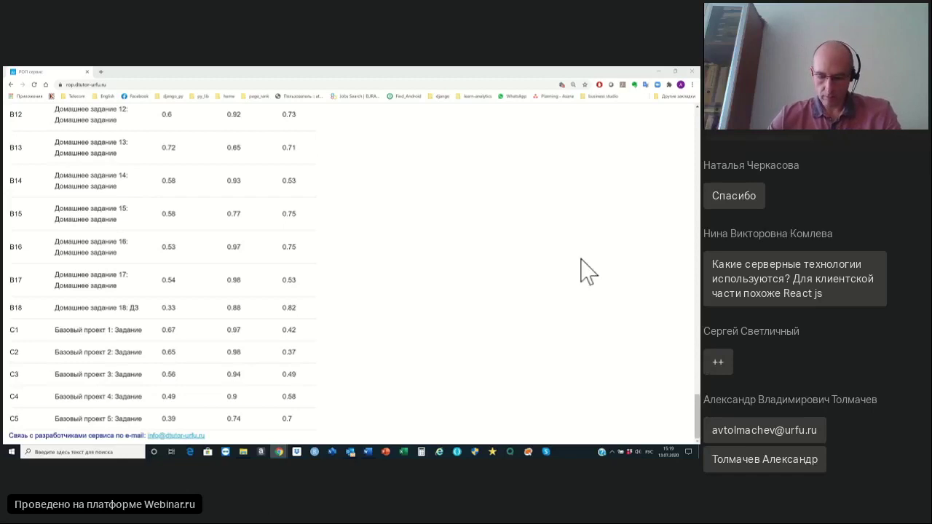
scroll(393, 258, "up", 12)
scroll(393, 258, "up", 15)
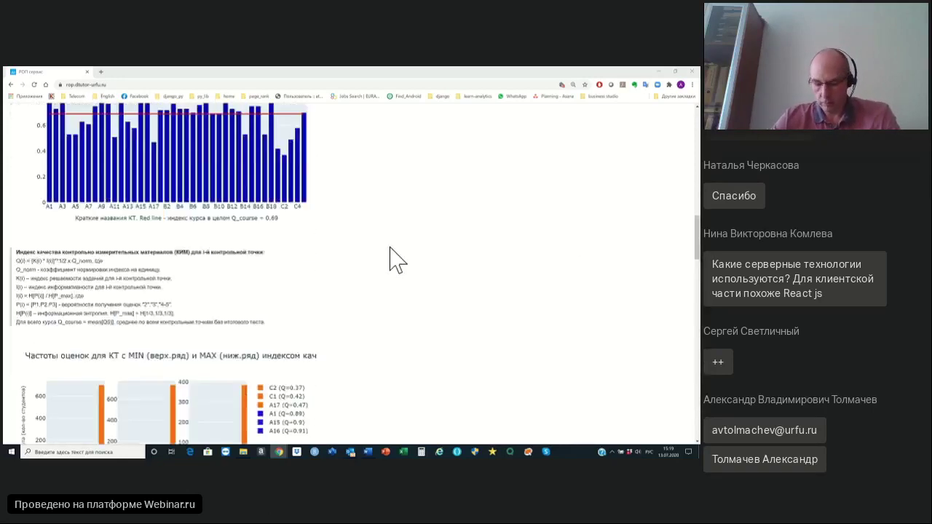
scroll(393, 258, "up", 3)
scroll(393, 259, "down", 6)
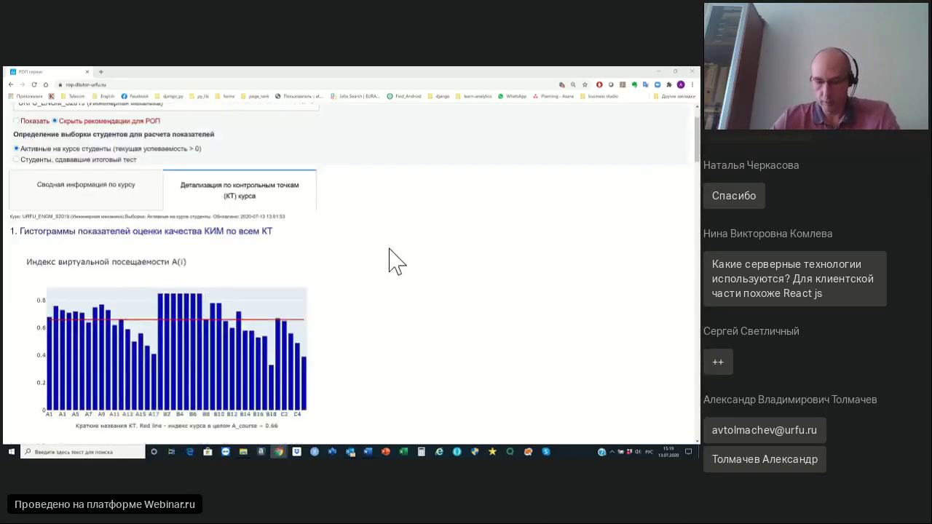
scroll(393, 258, "down", 3)
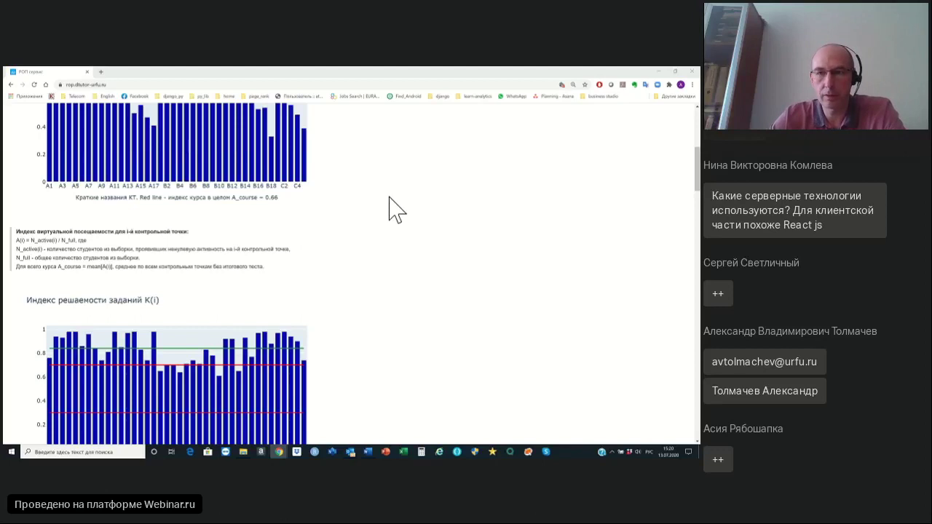
- Open the summary information for the course and view the student funnel table
left_click_drag(695, 173, 696, 124)
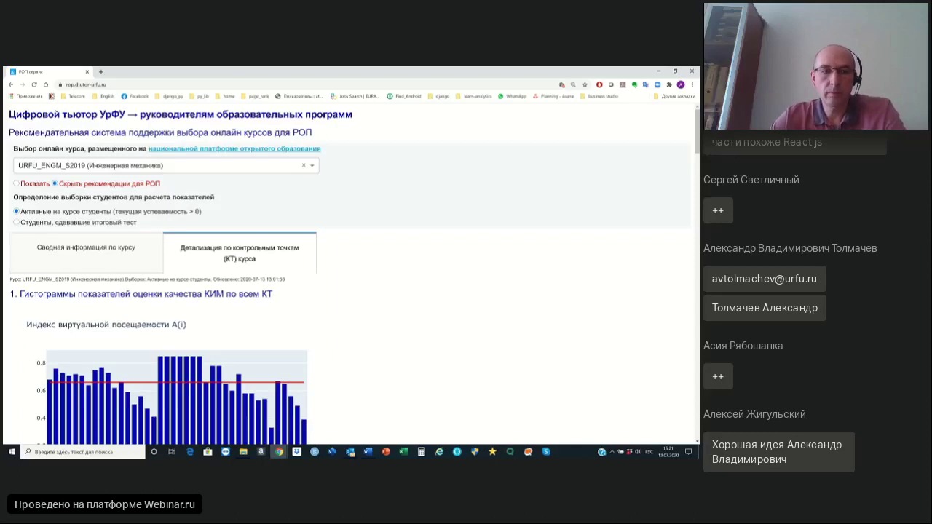
left_click(58, 261)
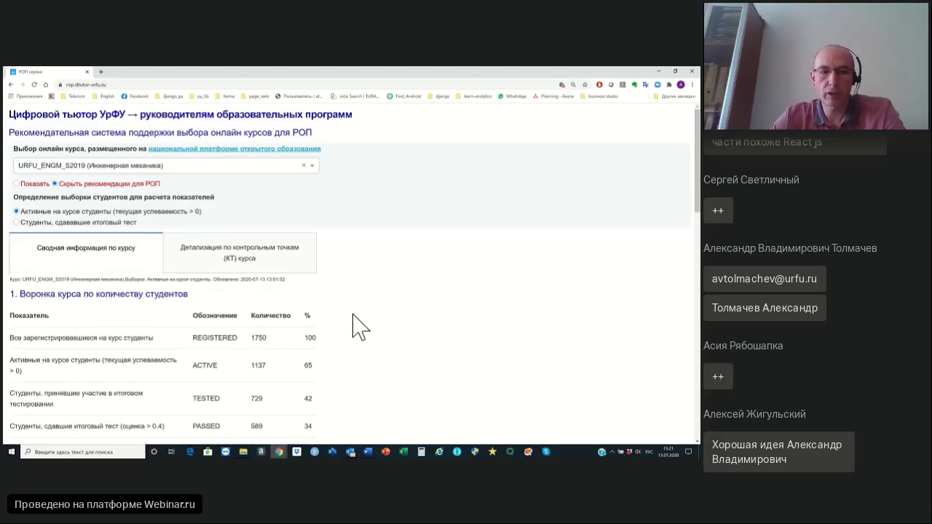
scroll(360, 328, "down", 1)
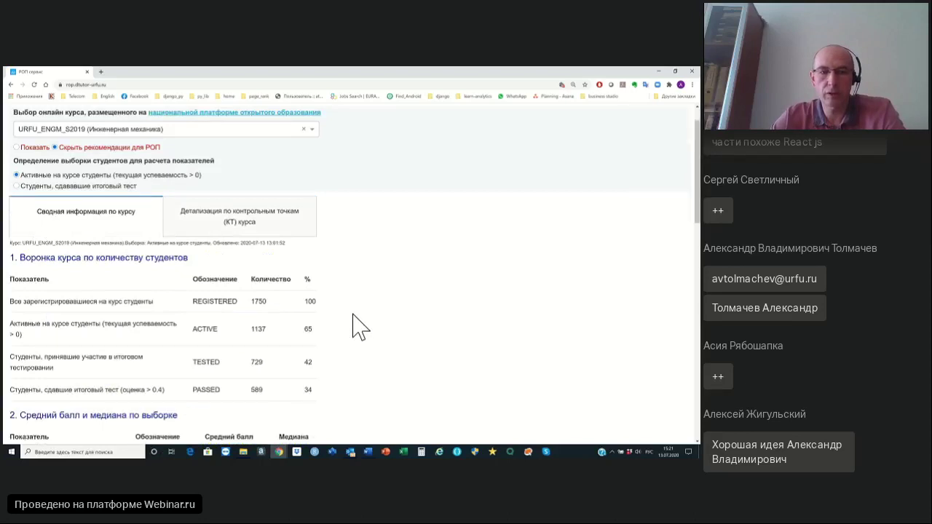